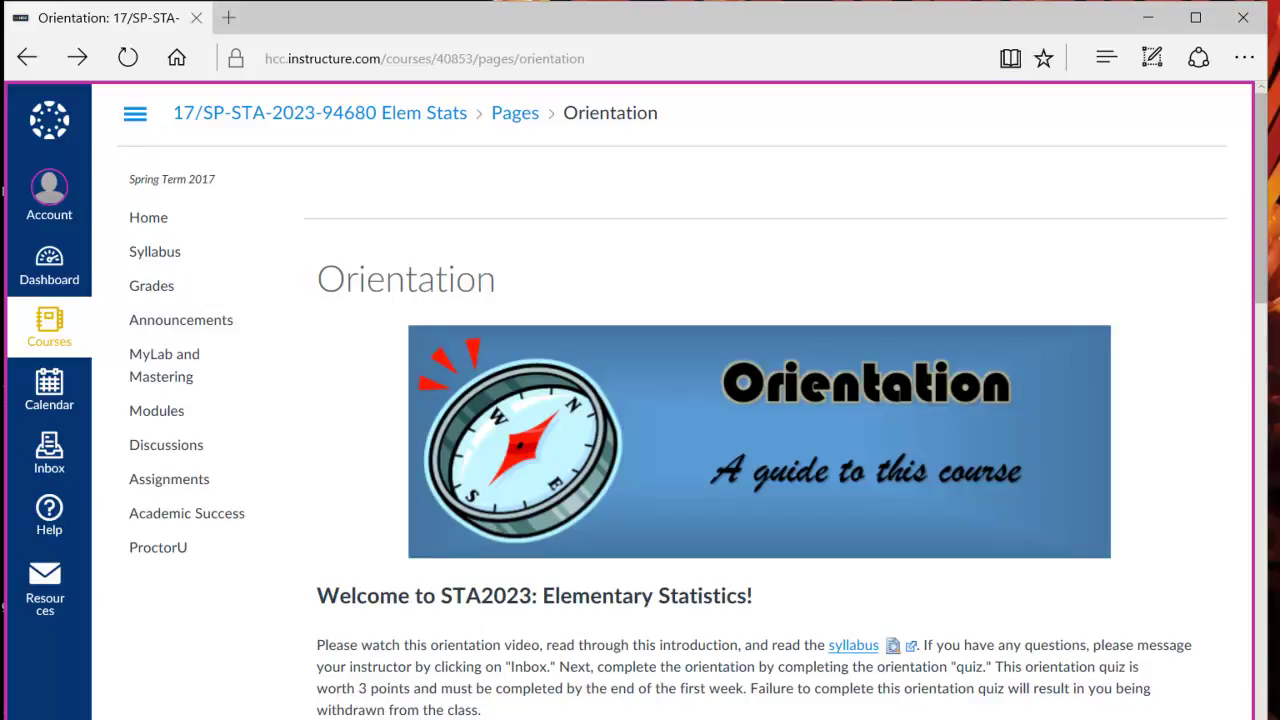
Read down the Orientation page through its navigation, syllabus and orientation survey sections.
scroll(680, 400, "down", 3)
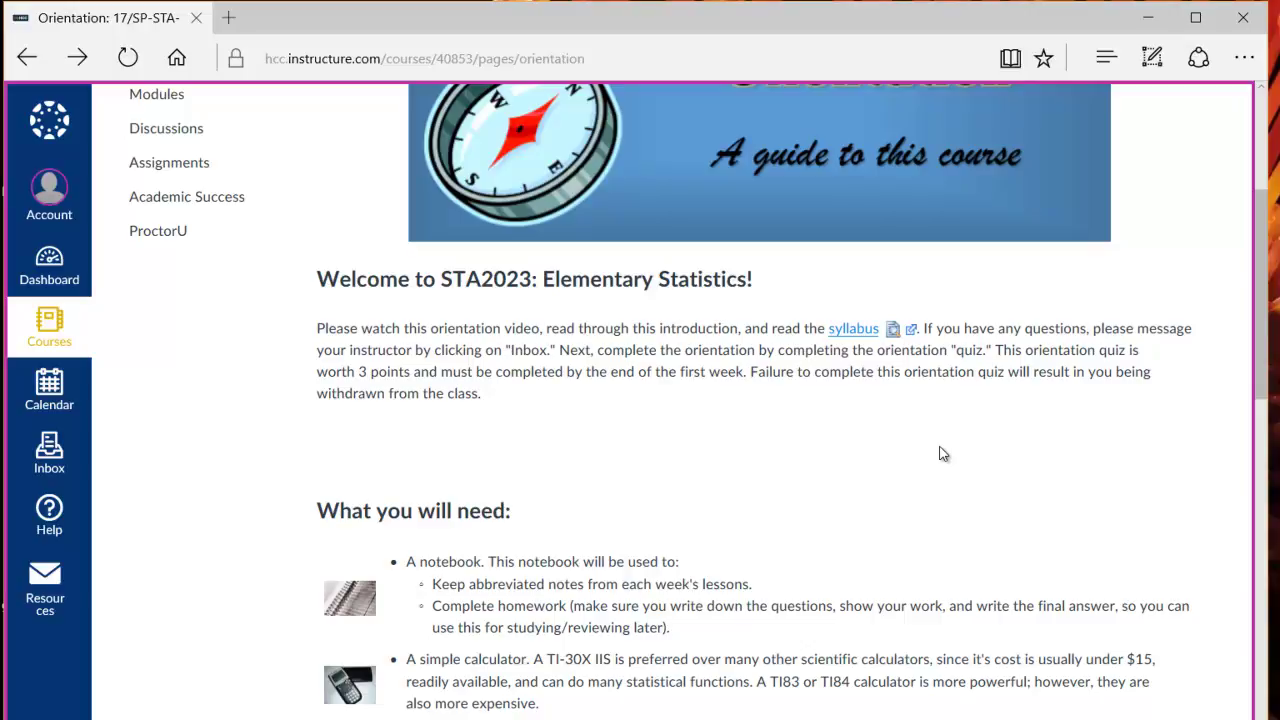
scroll(943, 454, "down", 5)
scroll(940, 453, "down", 2)
scroll(940, 453, "down", 2)
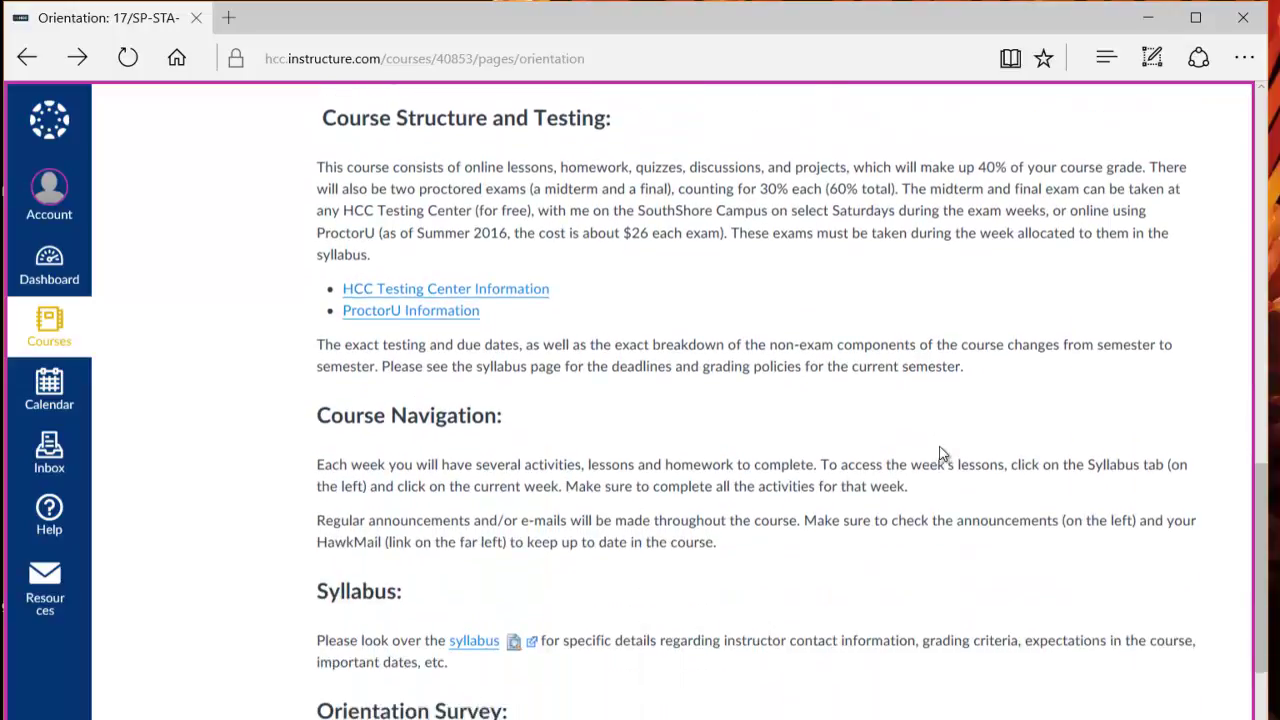
scroll(940, 453, "down", 1)
scroll(940, 453, "down", 2)
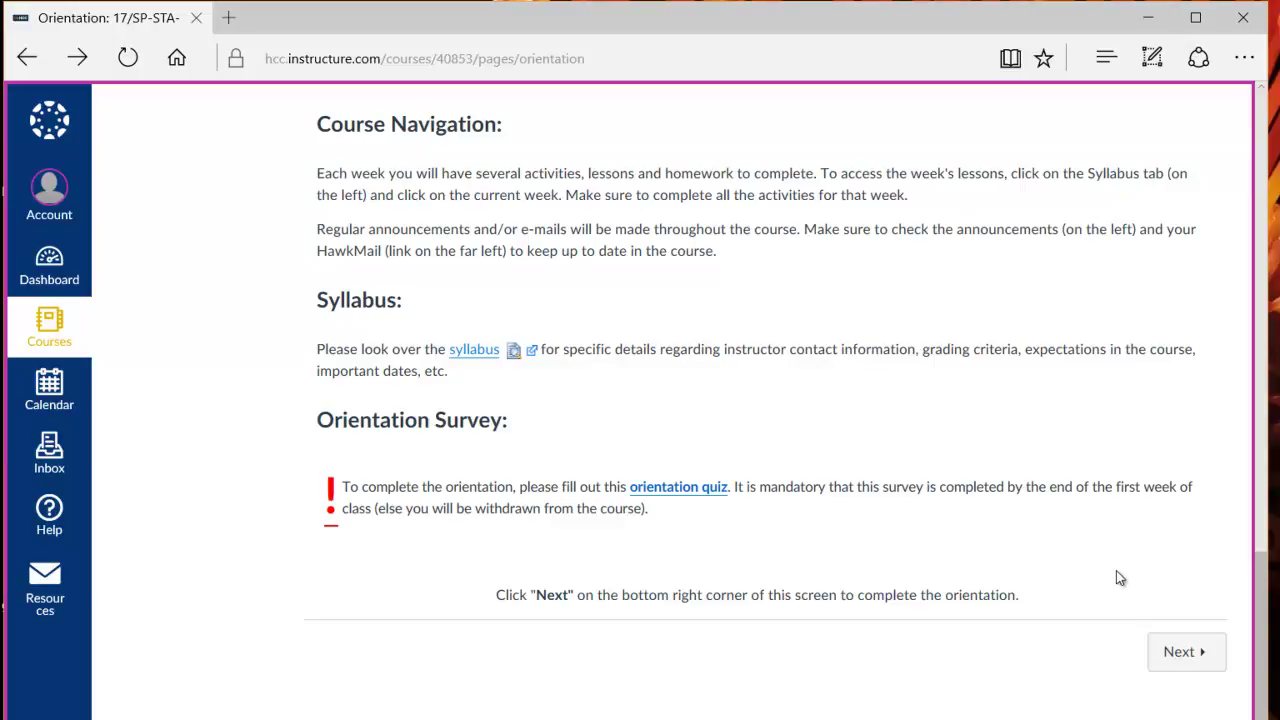
Advance to the Orientation Quiz overview, then go back to the Elem Stats Home page.
left_click(1200, 652)
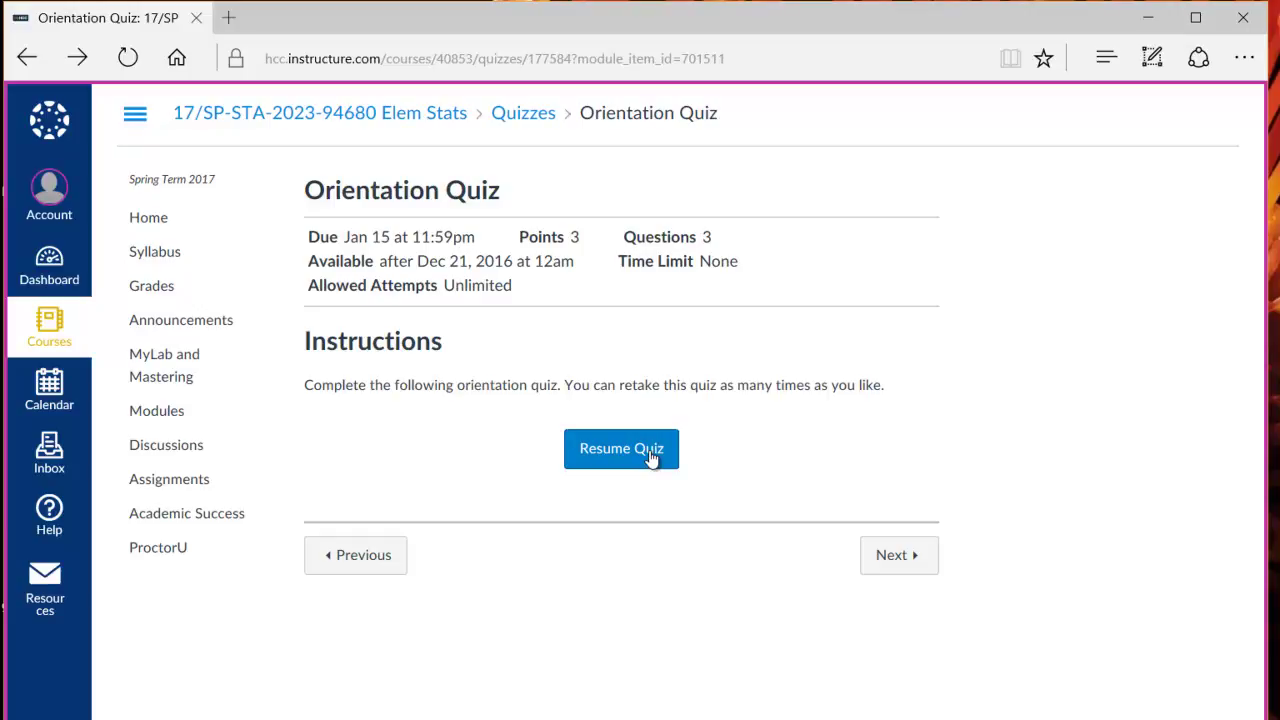
left_click(181, 221)
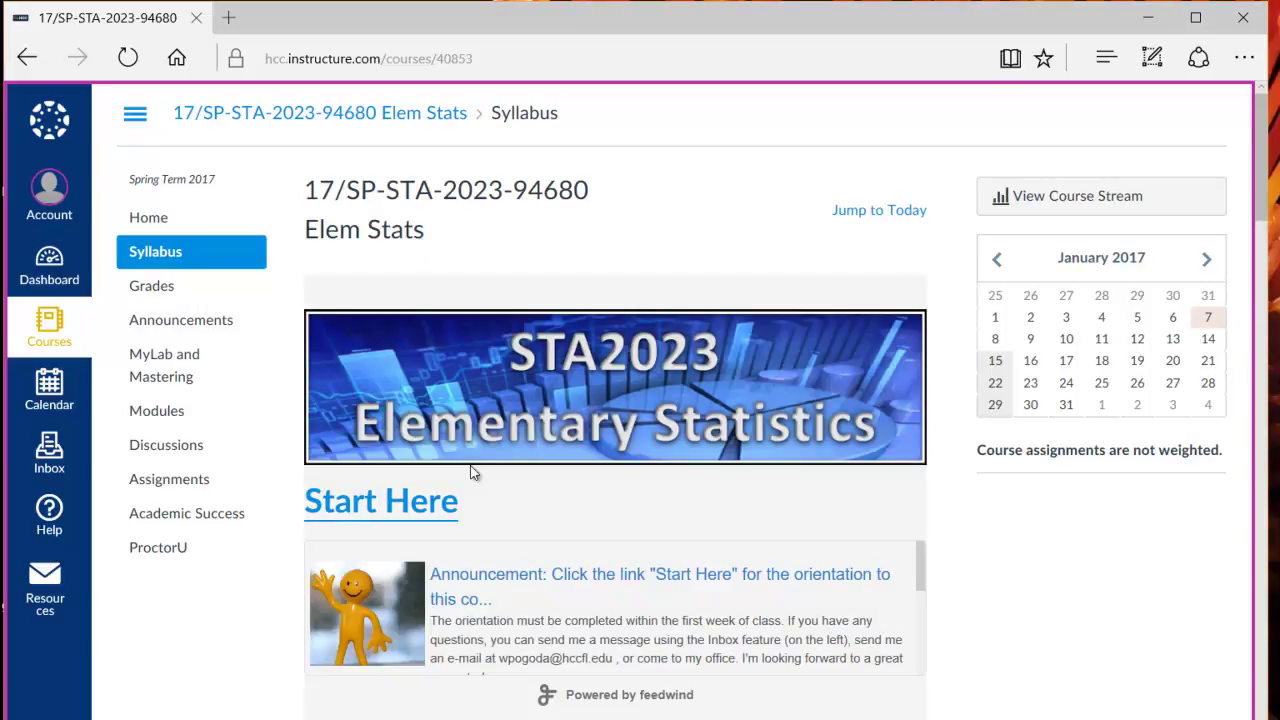
scroll(472, 472, "down", 1)
scroll(472, 472, "down", 1)
scroll(473, 473, "down", 2)
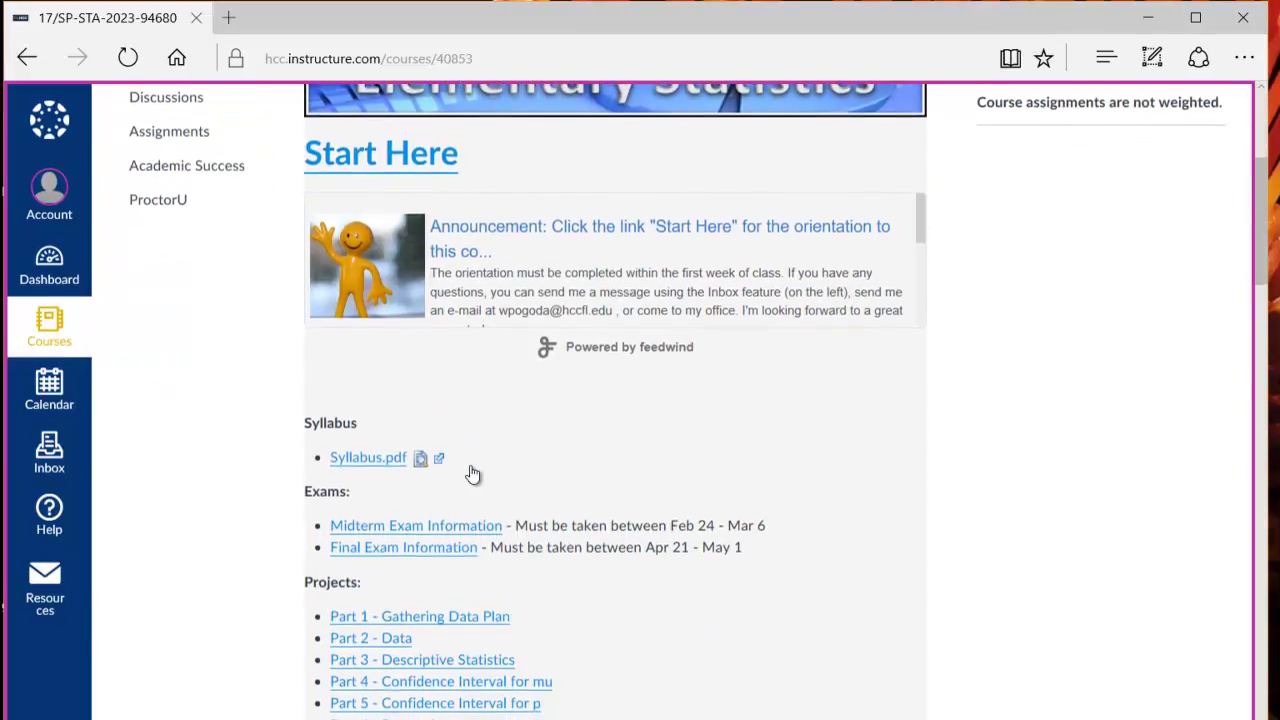
scroll(474, 474, "down", 2)
scroll(471, 471, "down", 3)
scroll(420, 478, "down", 1)
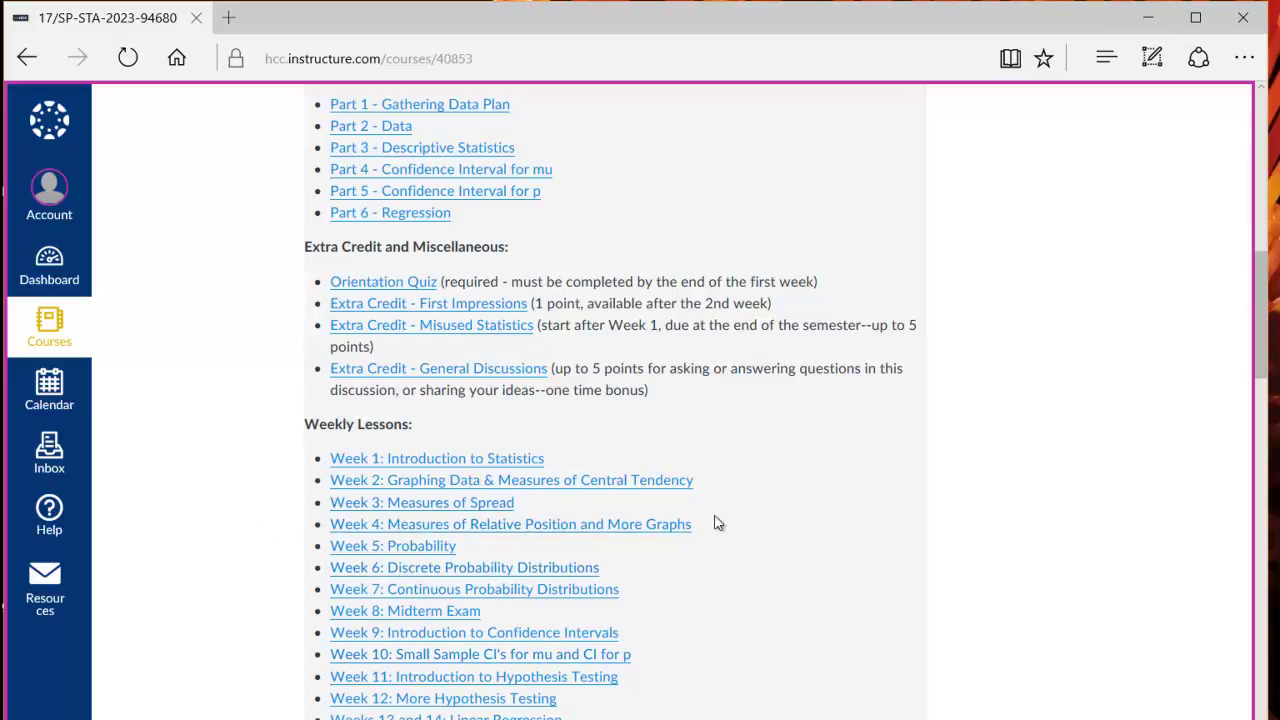
scroll(716, 522, "up", 1)
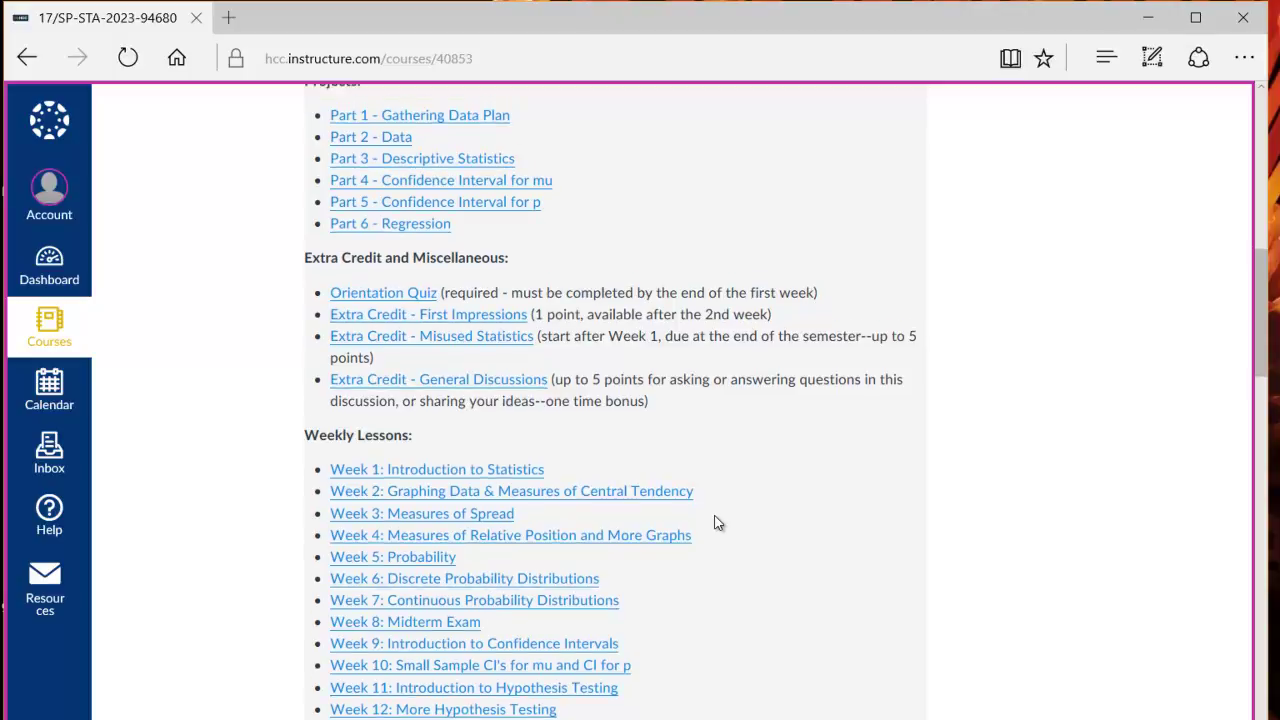
scroll(716, 522, "down", 2)
scroll(716, 522, "up", 8)
scroll(716, 522, "up", 9)
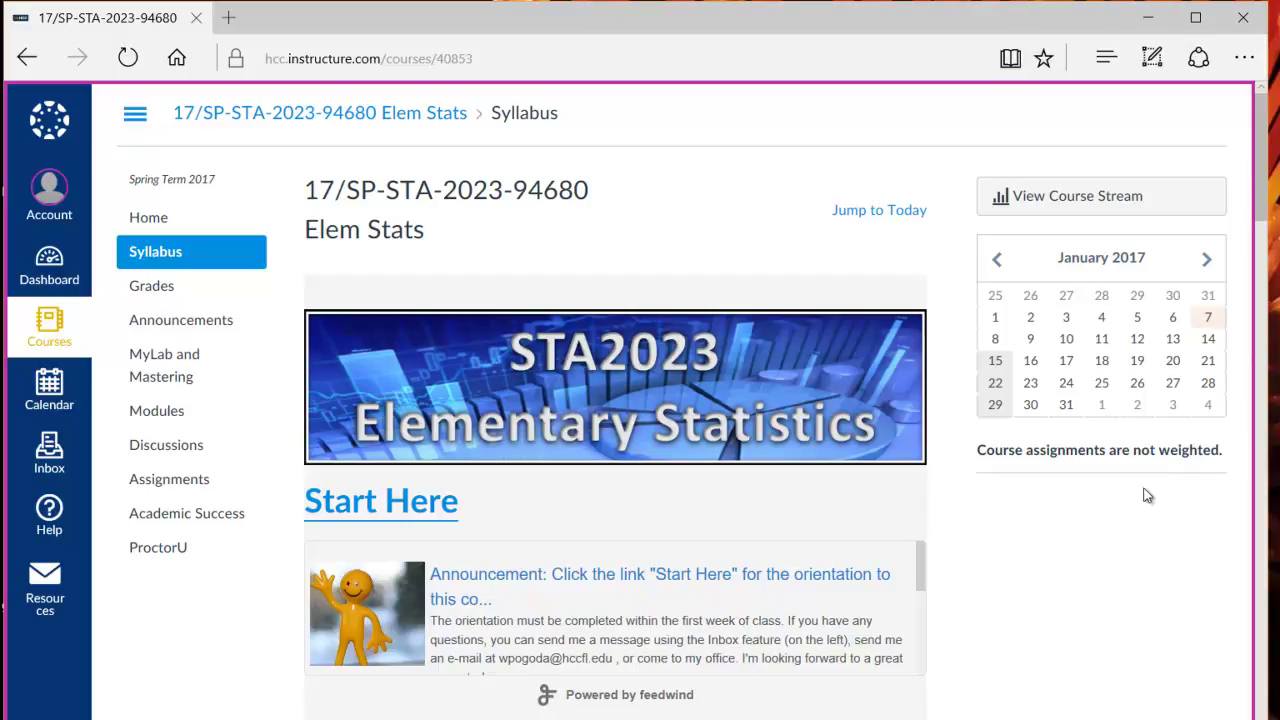
scroll(1147, 495, "down", 10)
scroll(1147, 495, "down", 5)
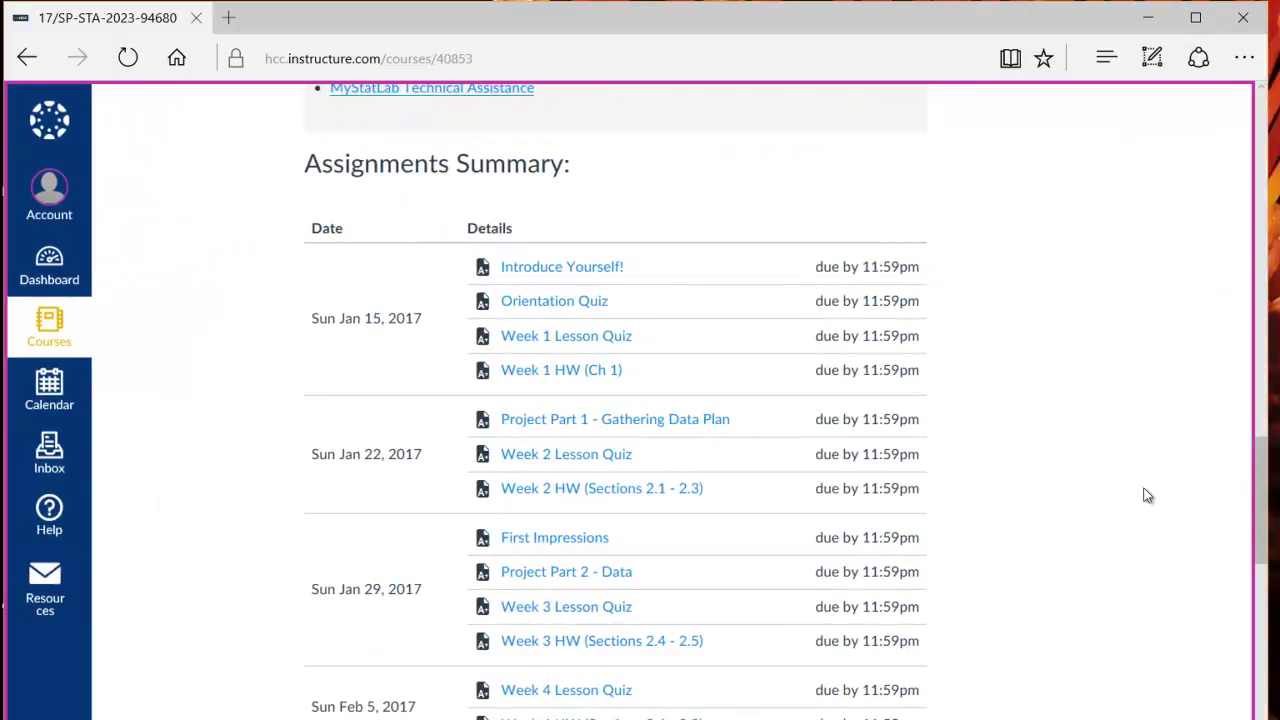
scroll(1147, 495, "down", 1)
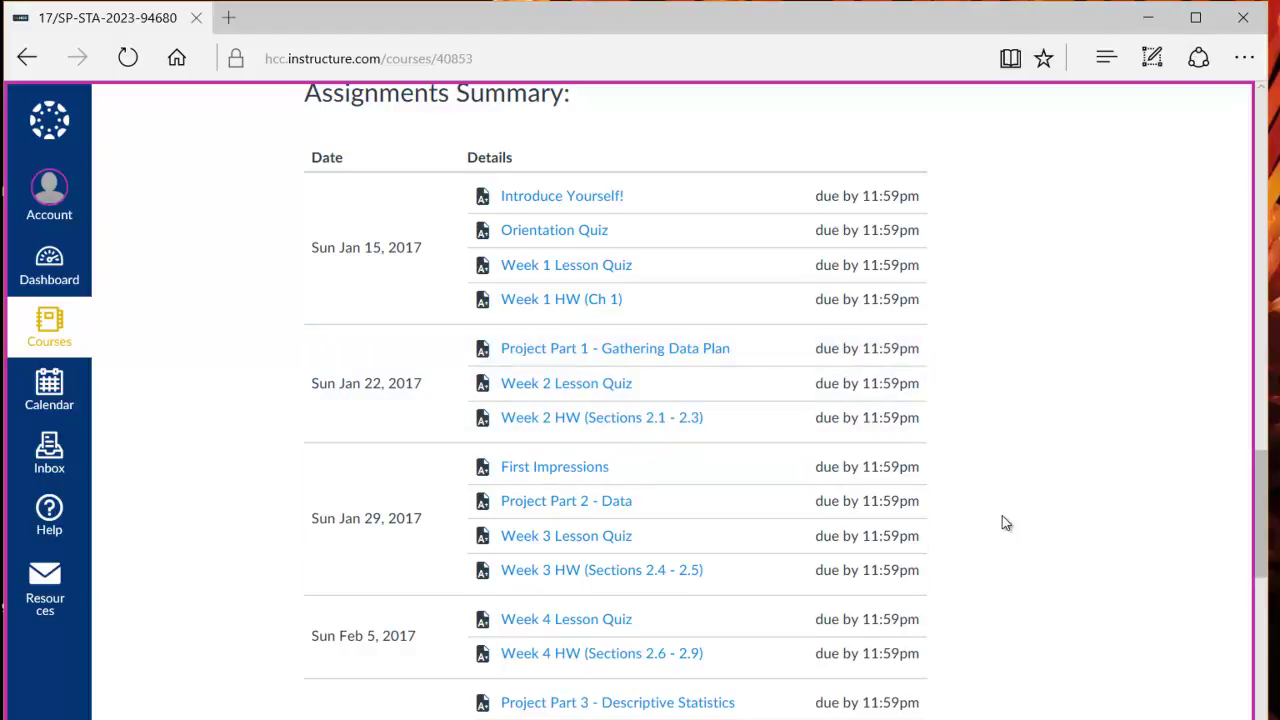
scroll(1004, 521, "up", 5)
scroll(1004, 521, "up", 10)
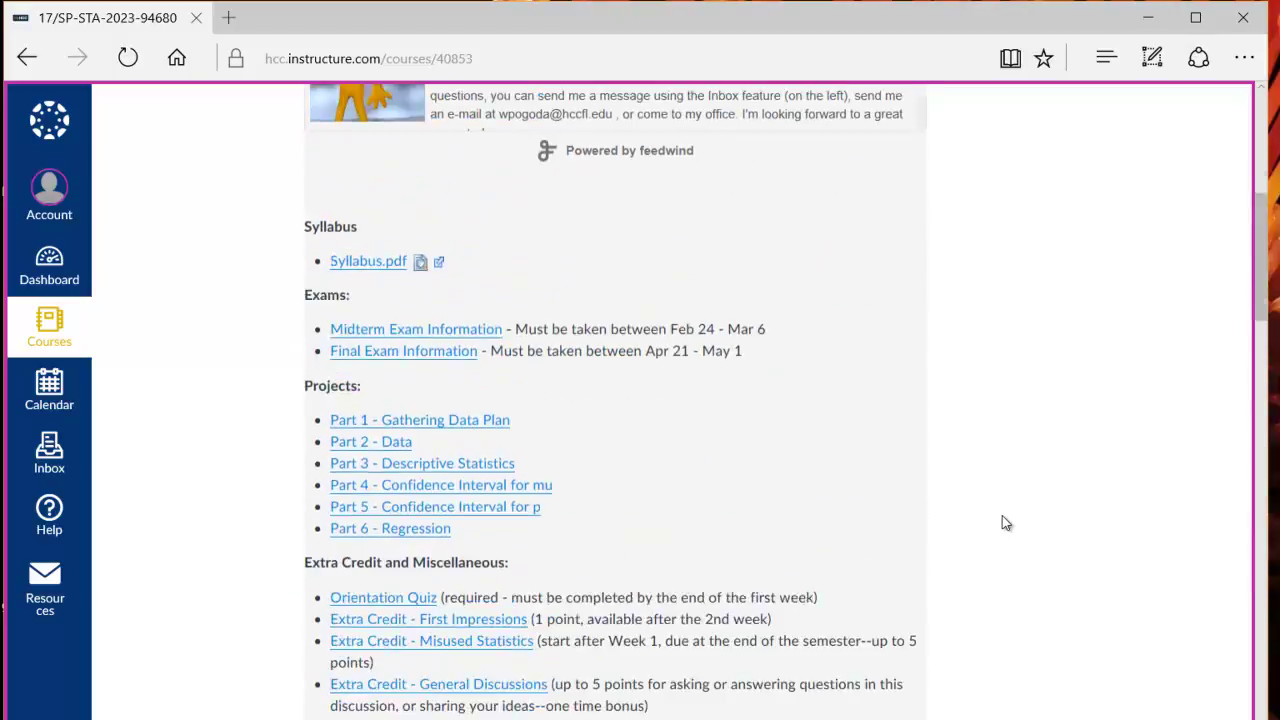
scroll(1004, 521, "down", 1)
scroll(1002, 515, "down", 2)
scroll(1002, 515, "down", 1)
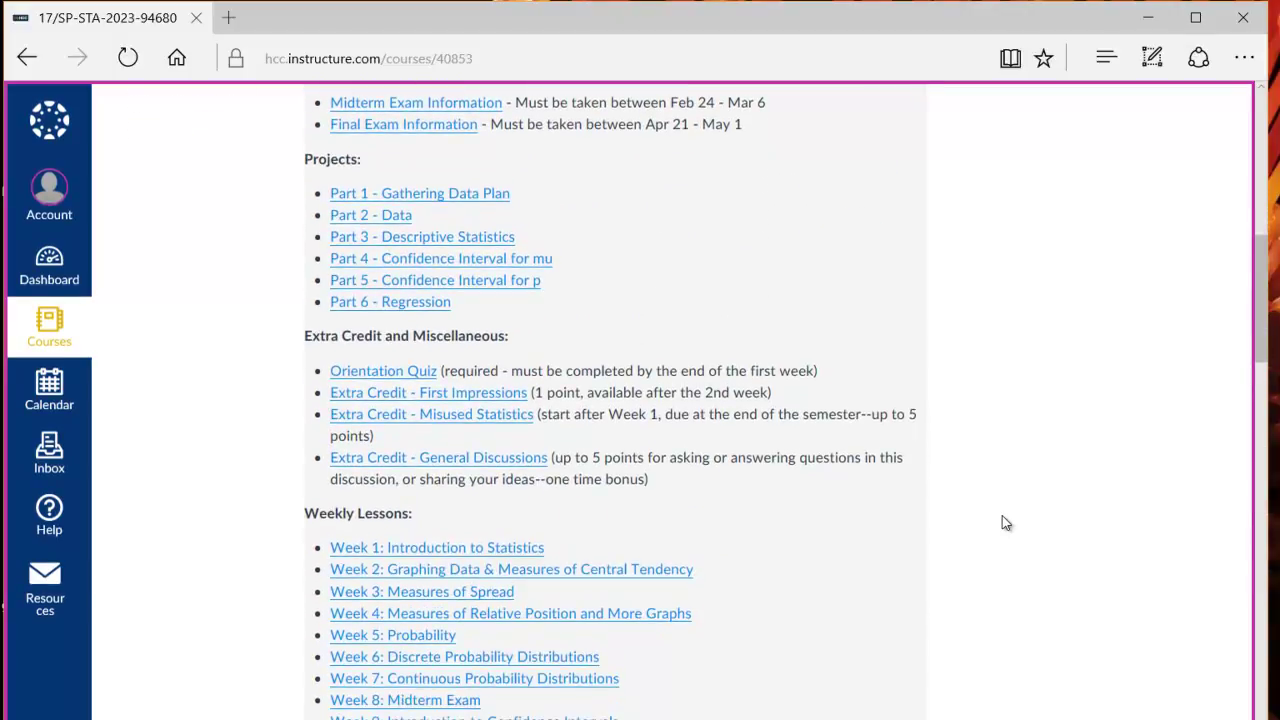
Open Week 1: Introduction to Statistics and review its tasks and sampling and selection bias videos.
left_click(487, 552)
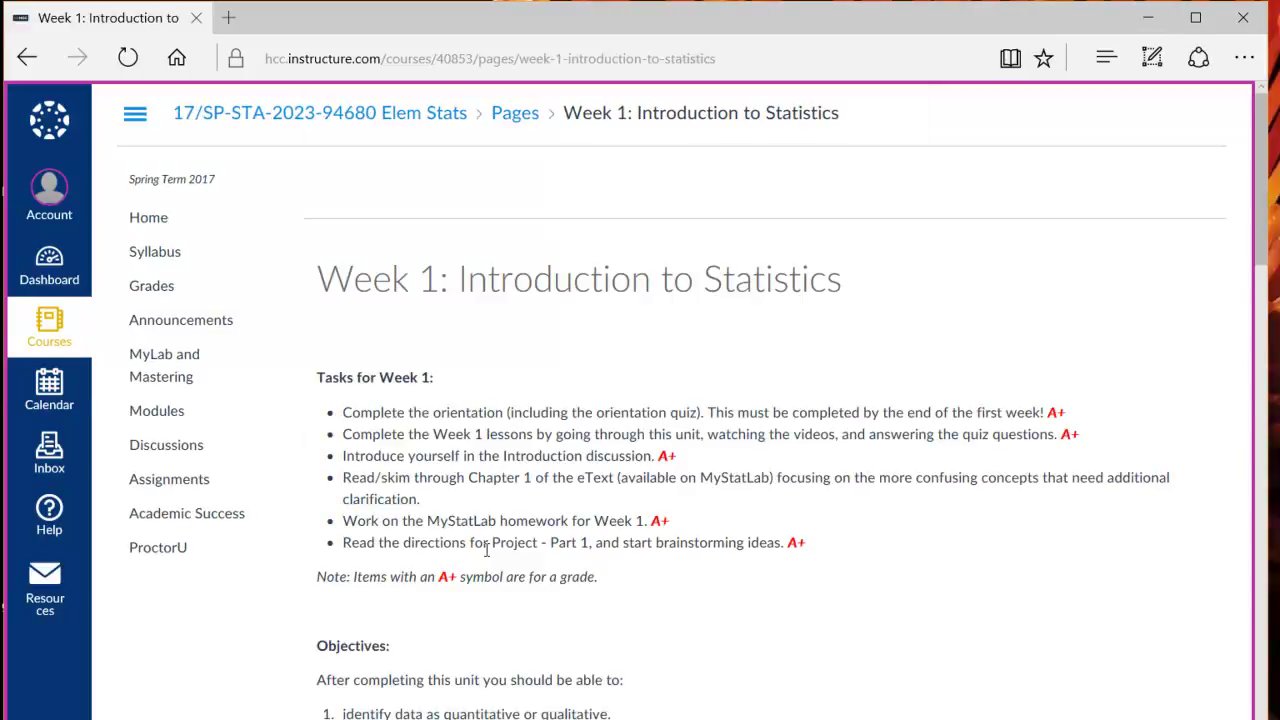
scroll(487, 557, "down", 2)
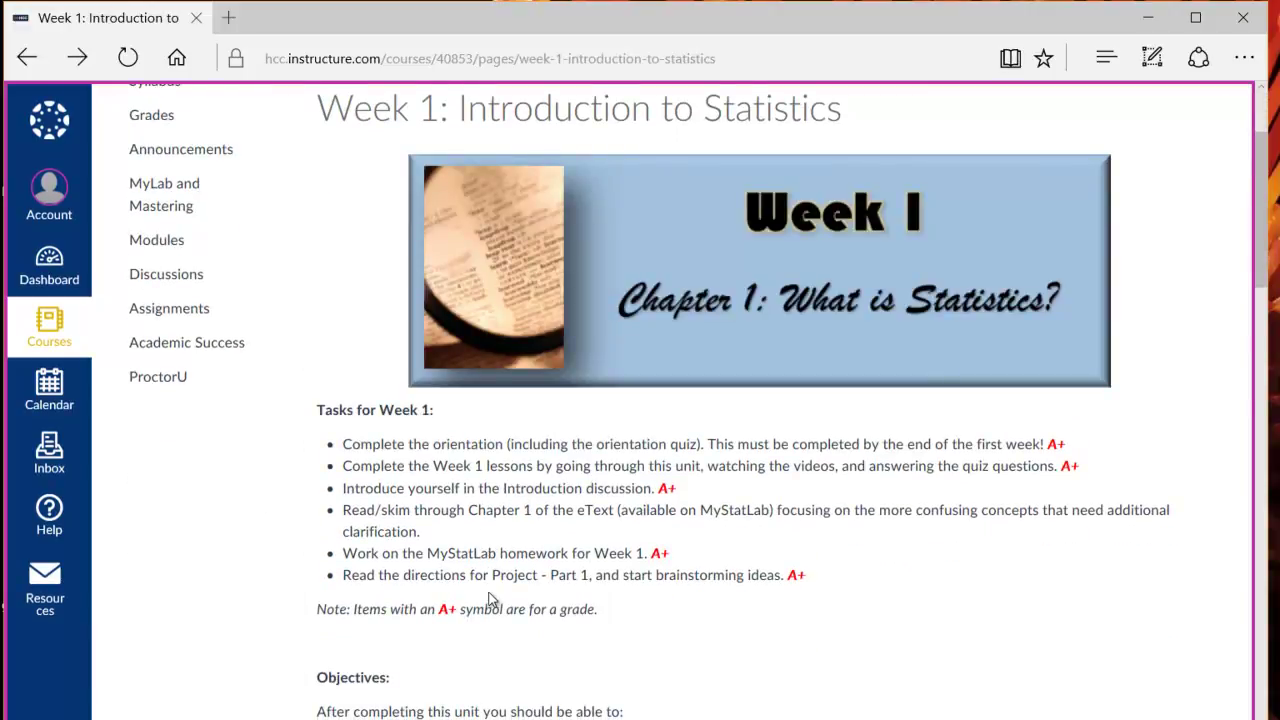
scroll(490, 598, "down", 4)
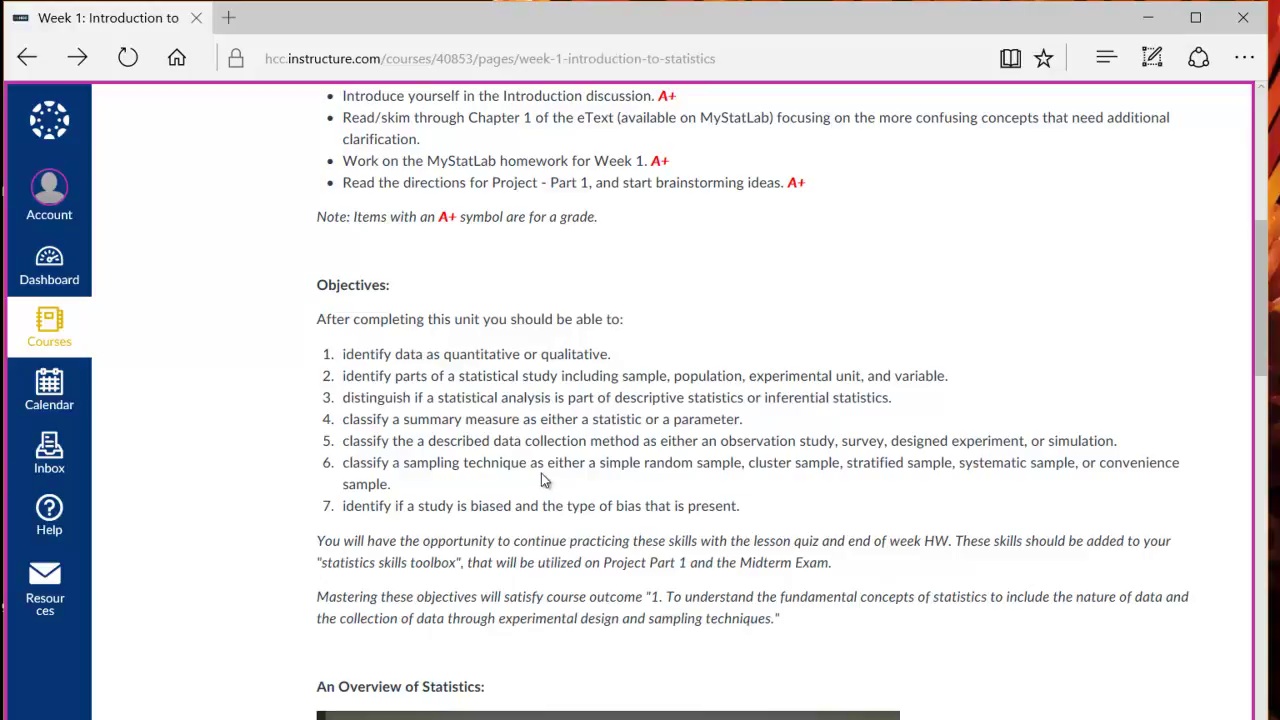
scroll(542, 478, "down", 3)
scroll(542, 478, "down", 4)
scroll(542, 478, "down", 1)
scroll(541, 478, "down", 2)
scroll(541, 478, "down", 1)
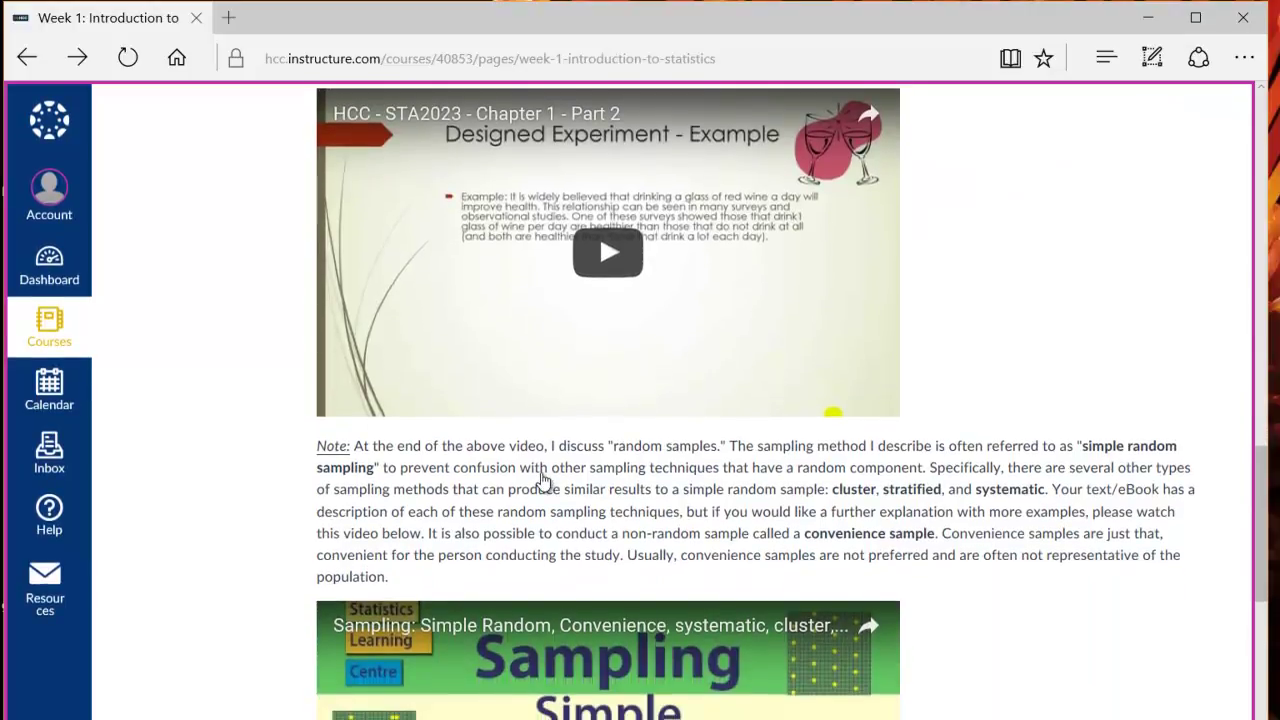
scroll(542, 478, "down", 1)
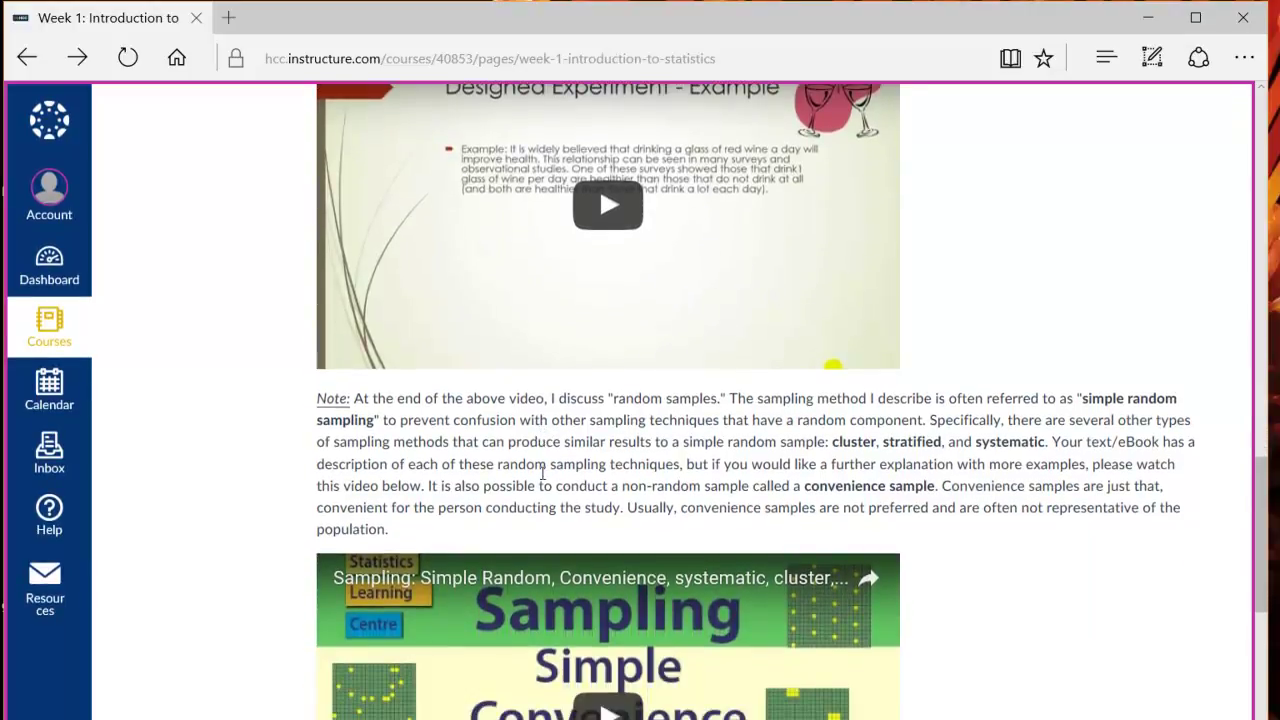
scroll(542, 470, "down", 1)
scroll(542, 470, "down", 1)
scroll(542, 478, "down", 1)
scroll(543, 480, "down", 1)
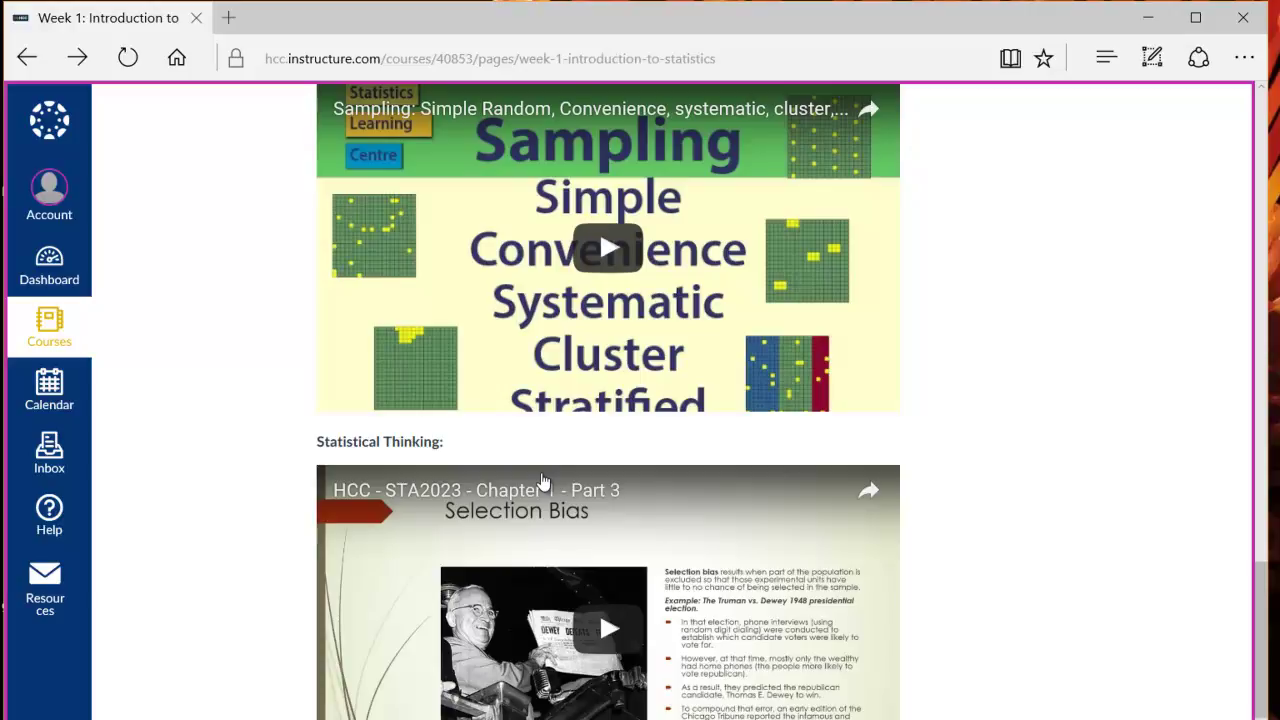
scroll(542, 482, "down", 2)
scroll(542, 480, "down", 1)
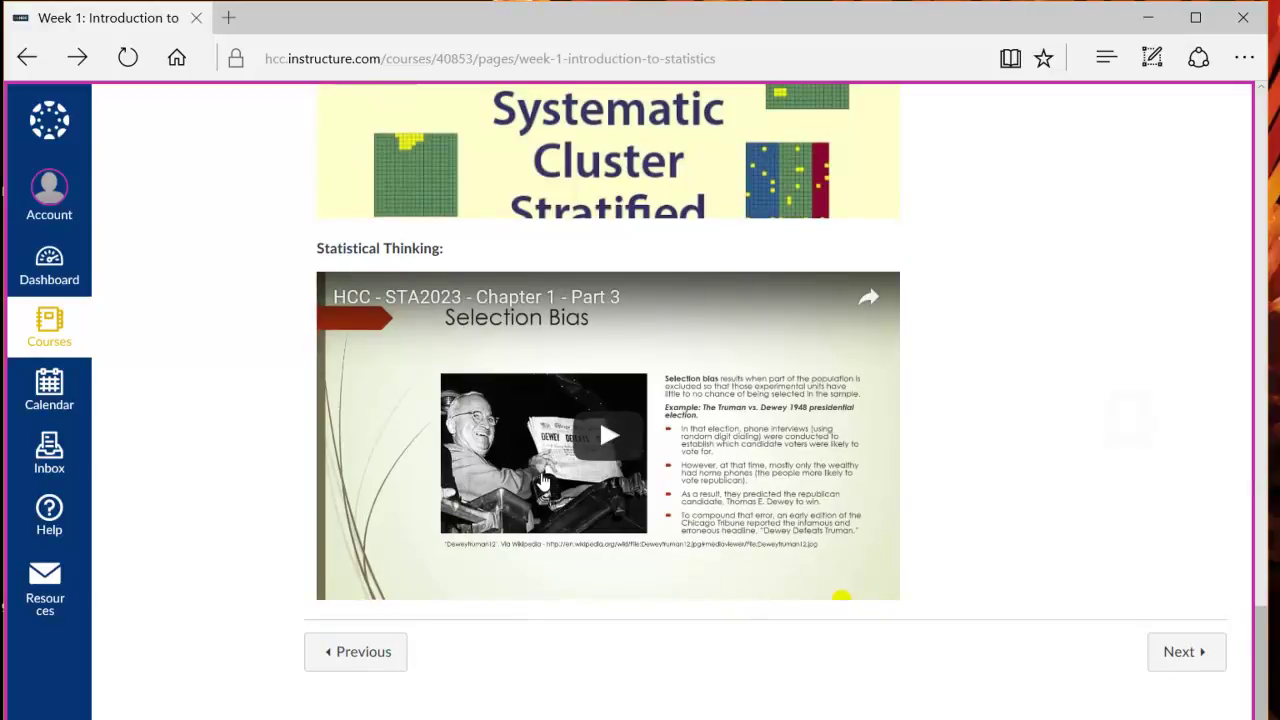
scroll(542, 482, "up", 2)
scroll(542, 482, "up", 3)
scroll(542, 482, "down", 3)
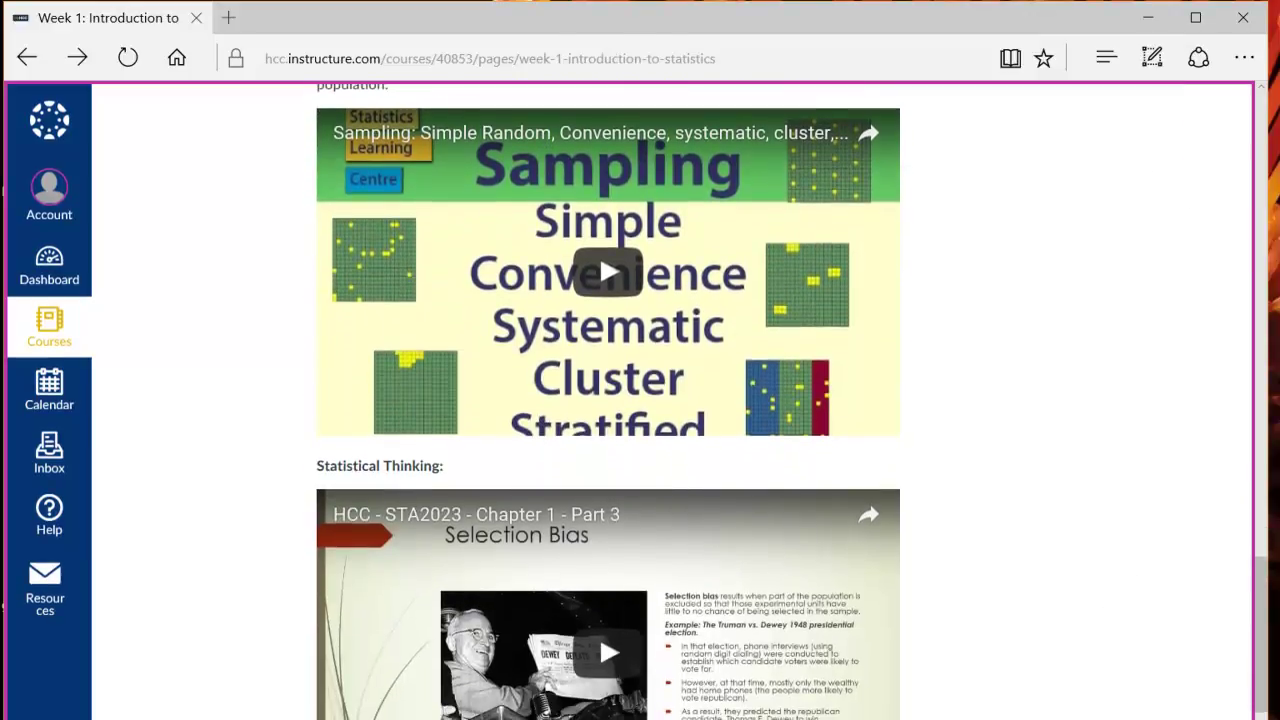
scroll(542, 482, "down", 1)
scroll(542, 482, "down", 1)
scroll(542, 482, "down", 1)
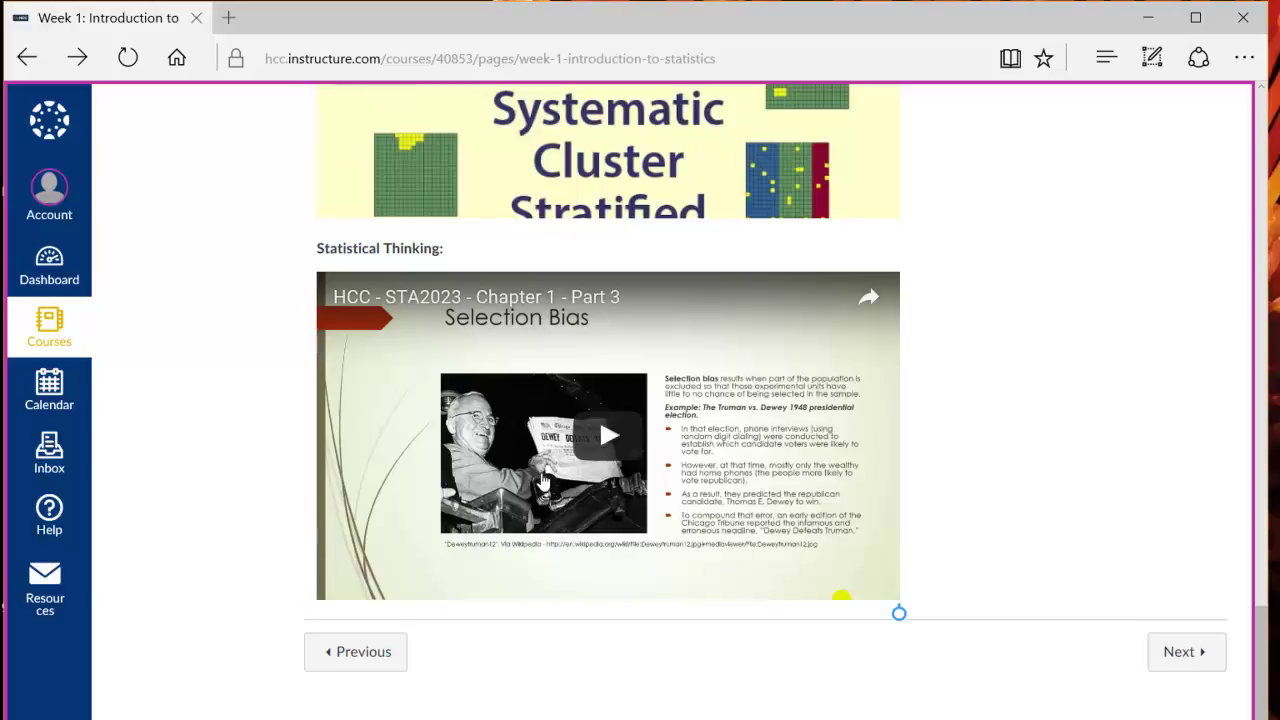
left_click(1186, 651)
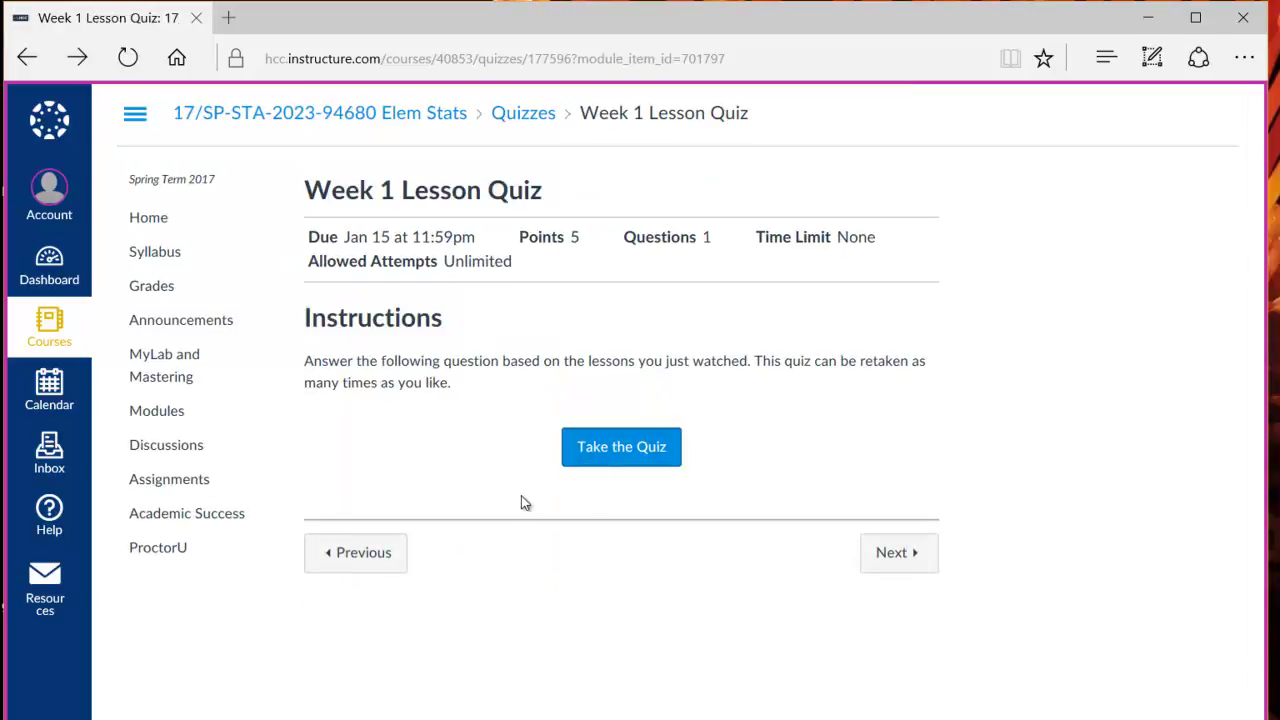
left_click(916, 560)
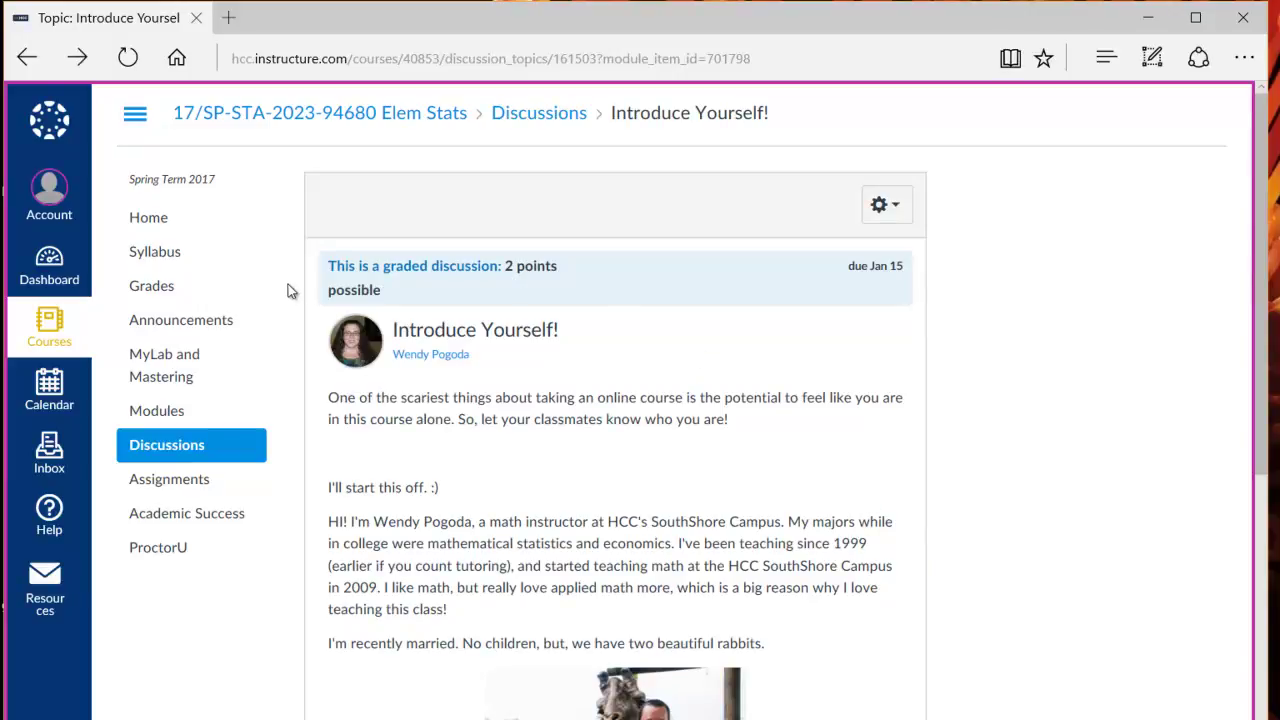
Open Modules and look over the Orientation and Week 1 items with their due dates.
left_click(193, 421)
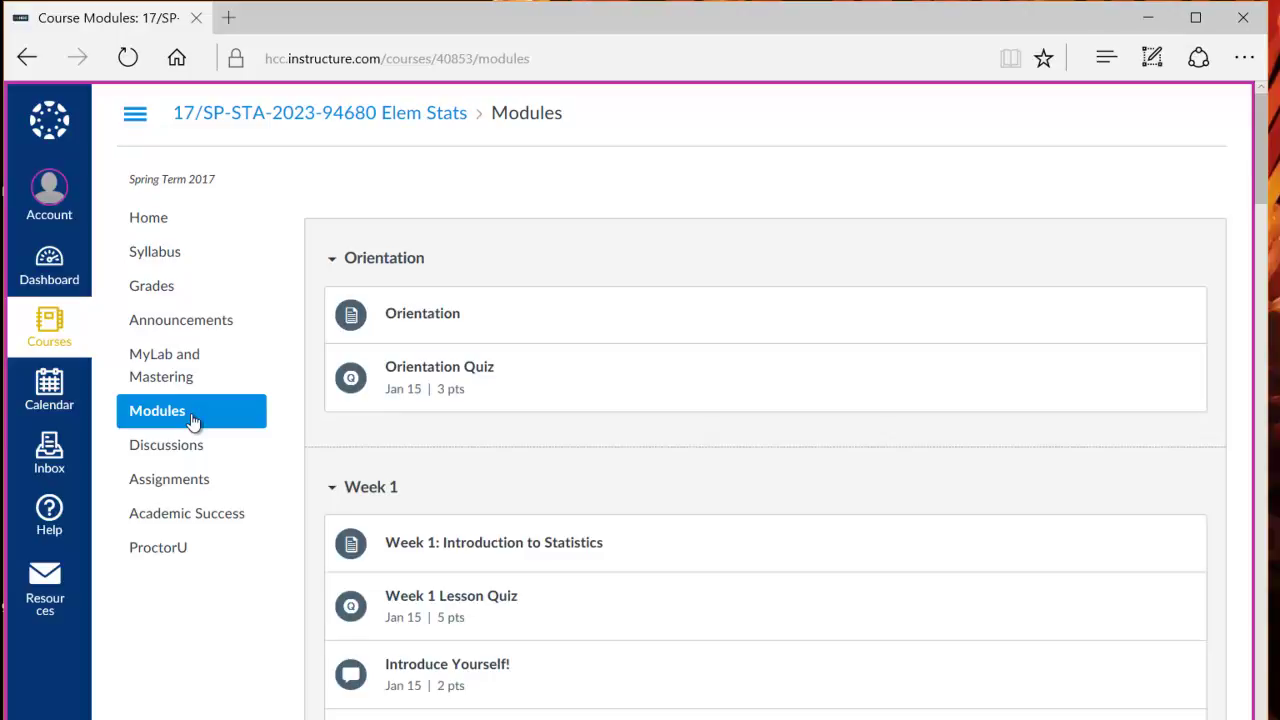
scroll(193, 421, "down", 4)
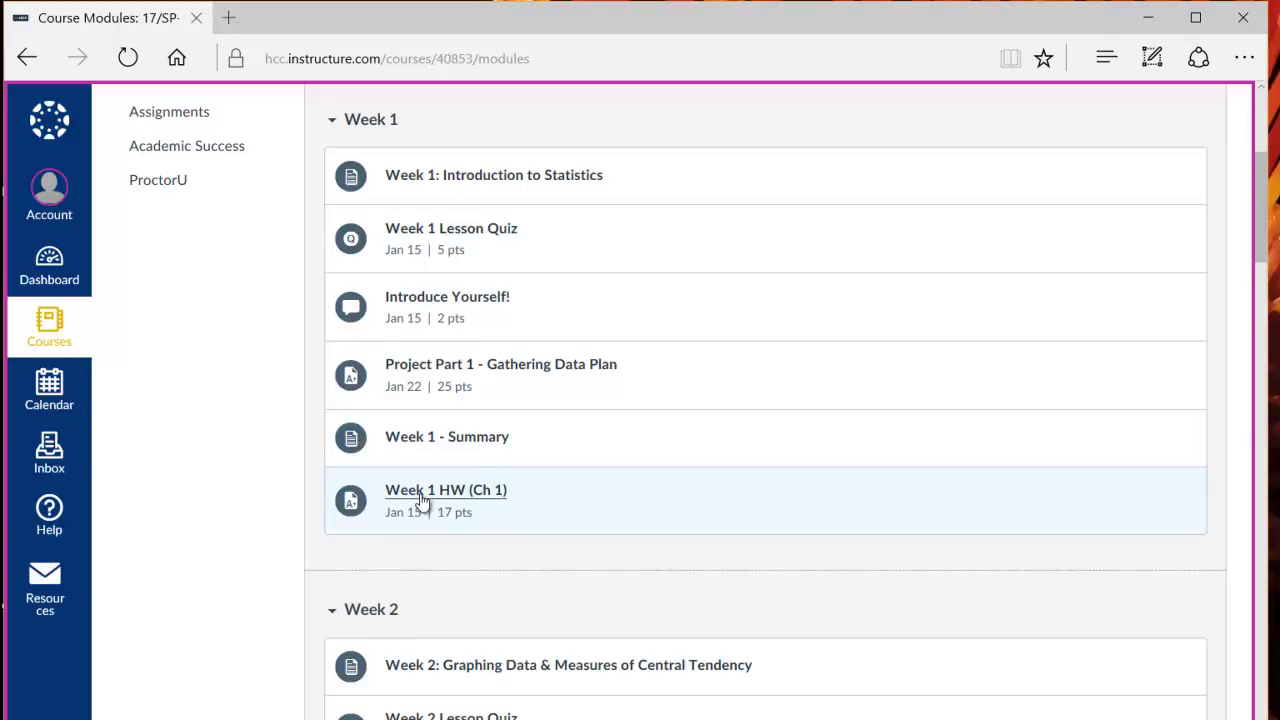
scroll(417, 493, "up", 4)
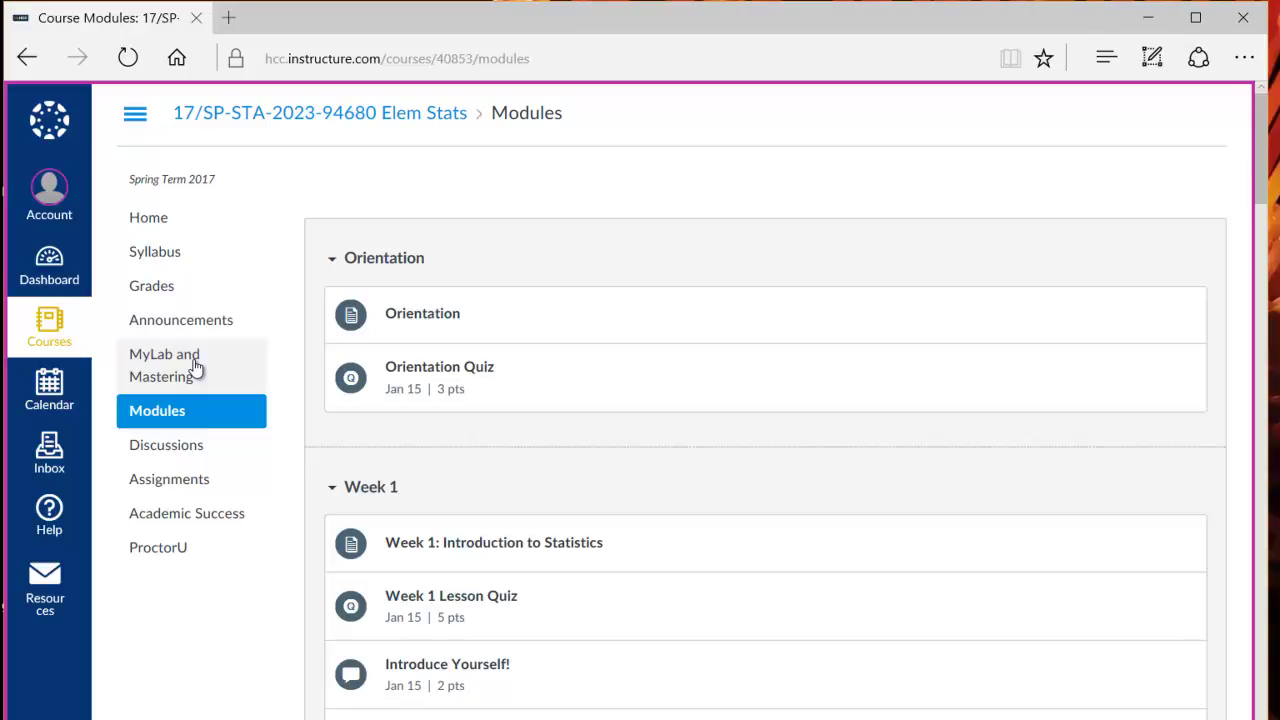
Go to MyLab and Mastering from the course navigation sidebar.
left_click(196, 368)
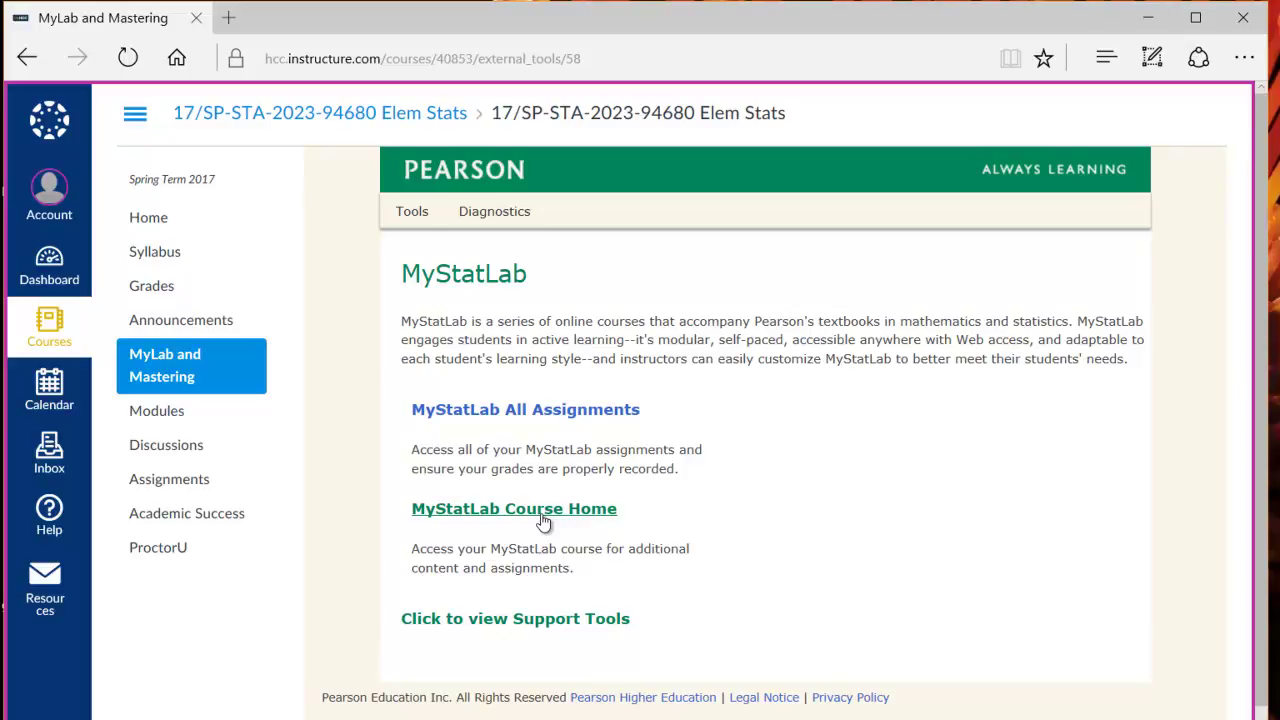
Launch MyStatLab Course Home, scroll the Pearson EULA to its end, and accept it.
left_click(541, 514)
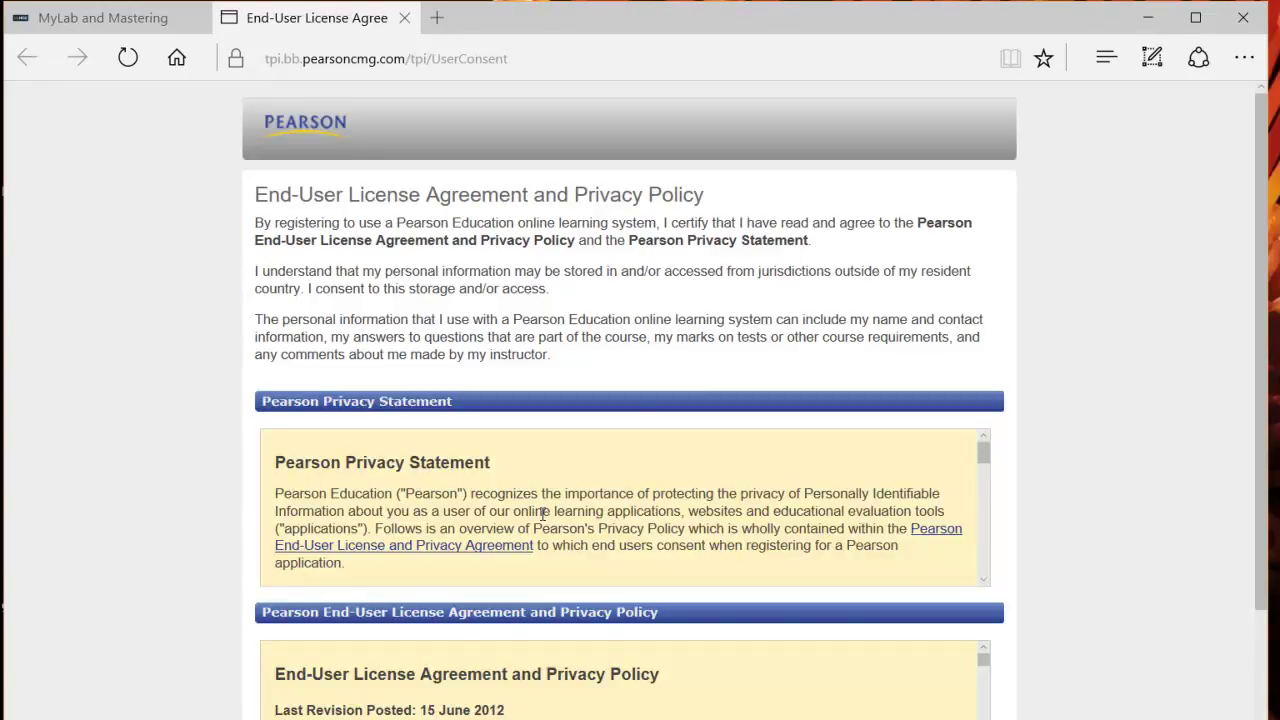
scroll(542, 514, "down", 3)
scroll(542, 514, "up", 2)
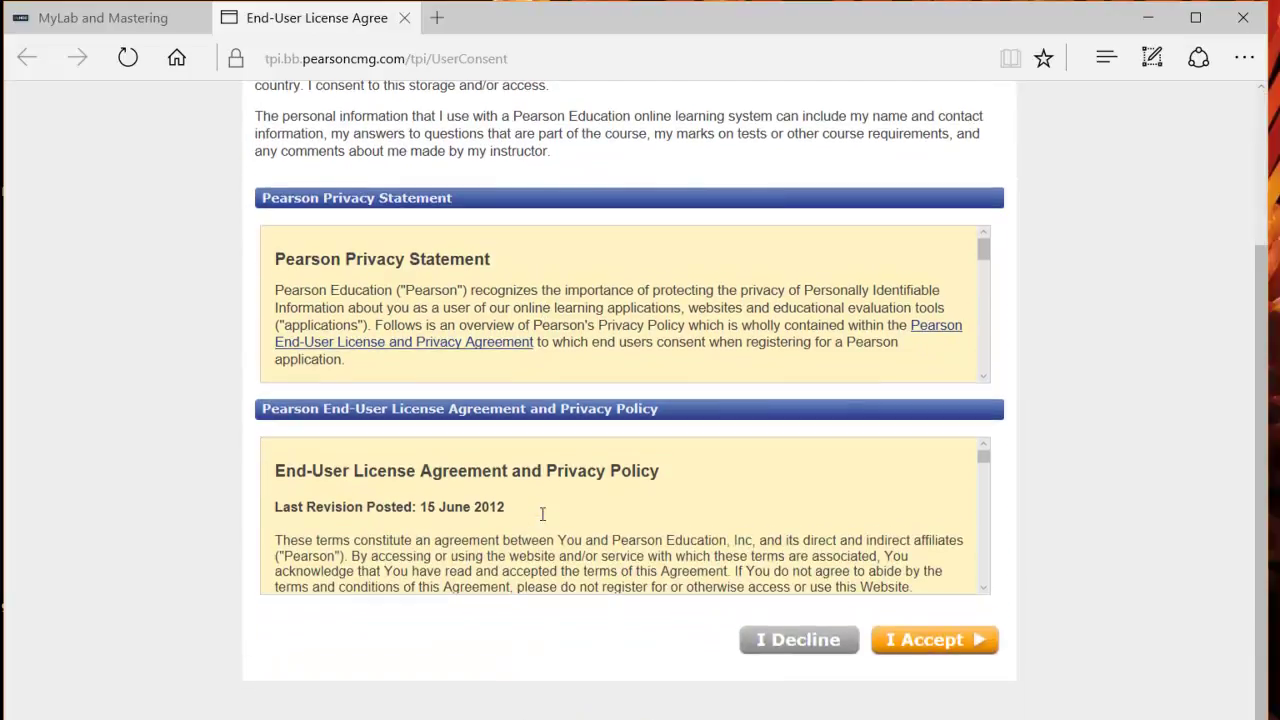
scroll(542, 514, "down", 1)
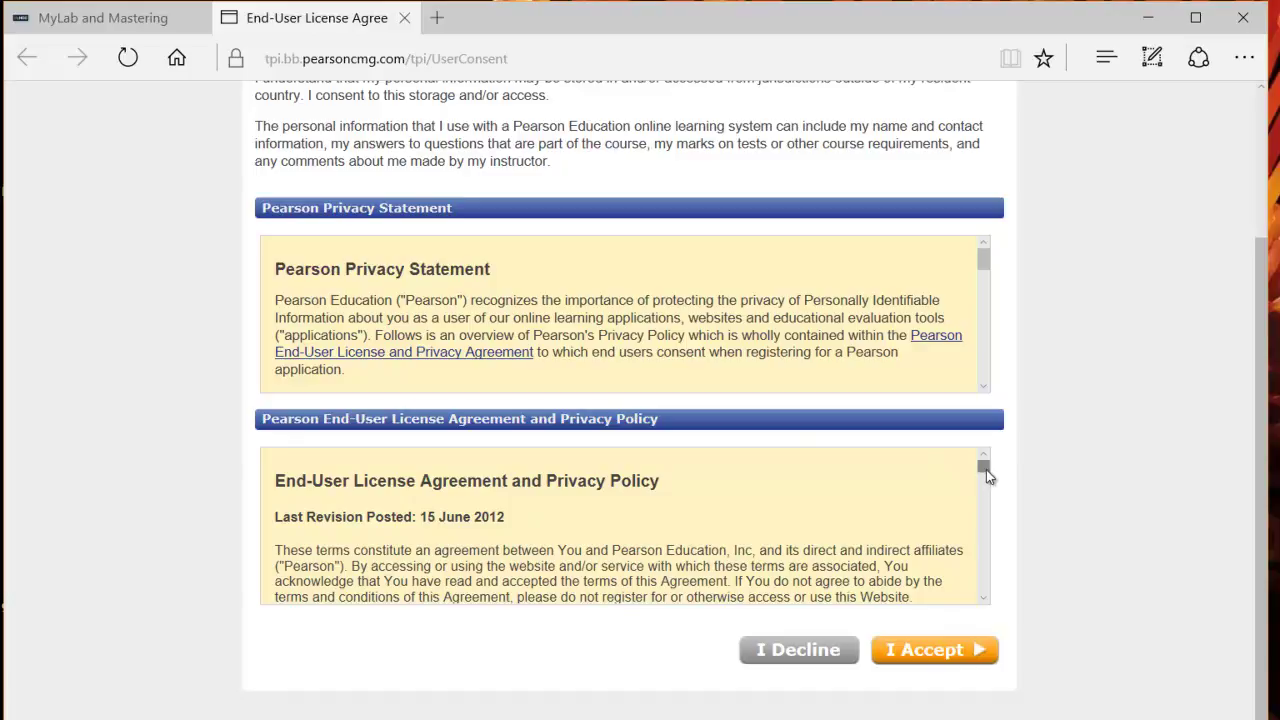
left_click_drag(986, 469, 987, 591)
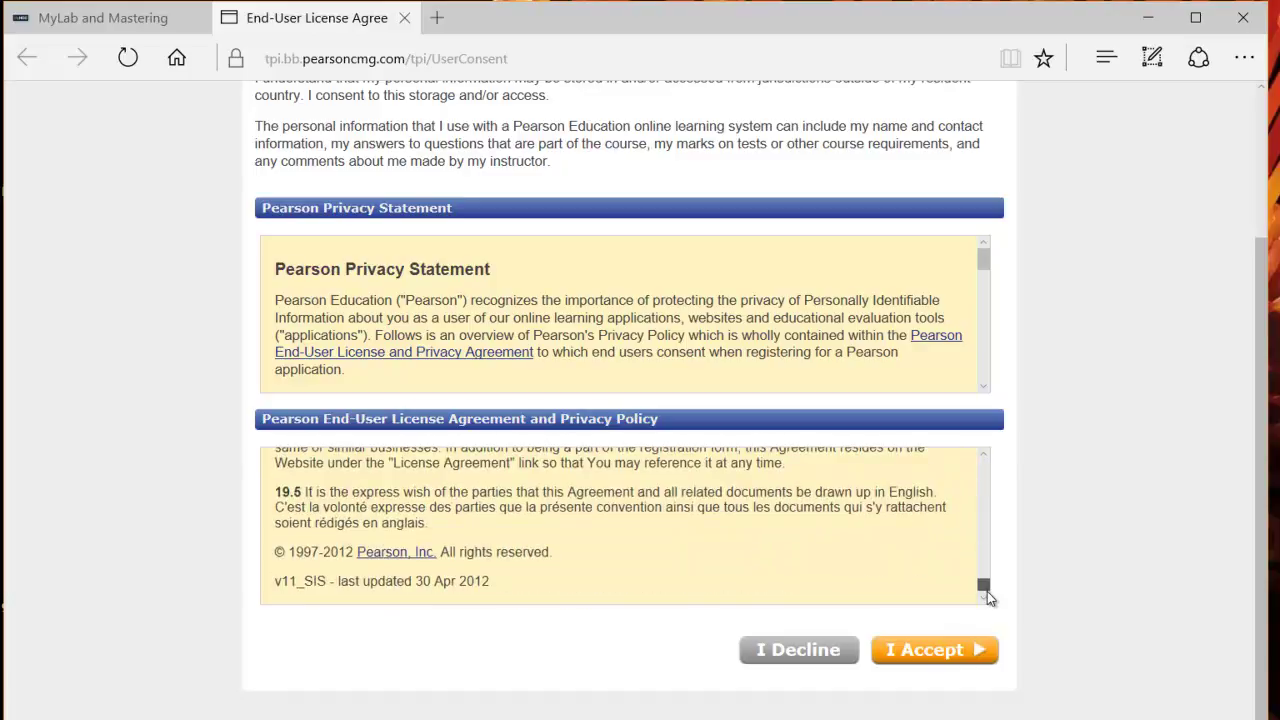
left_click(968, 652)
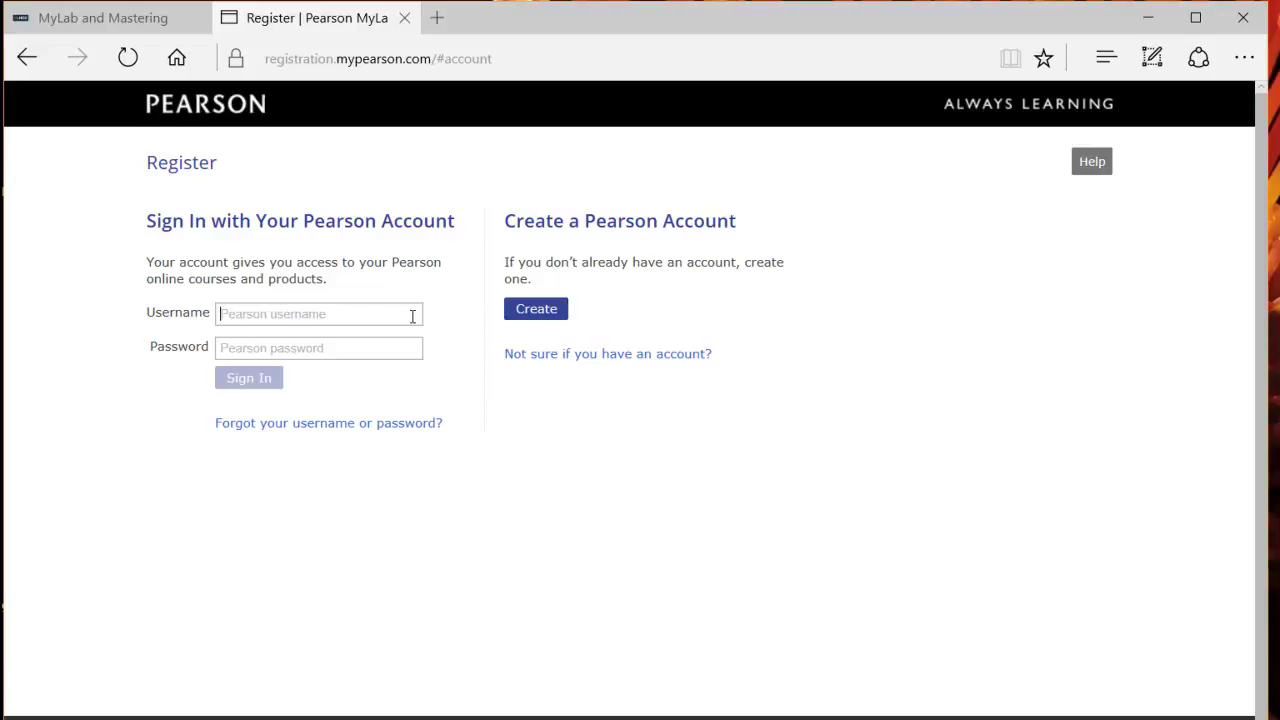
type("wap")
key("BackSpace")
key("BackSpace")
key("Tab")
type("•••••••••")
left_click(248, 380)
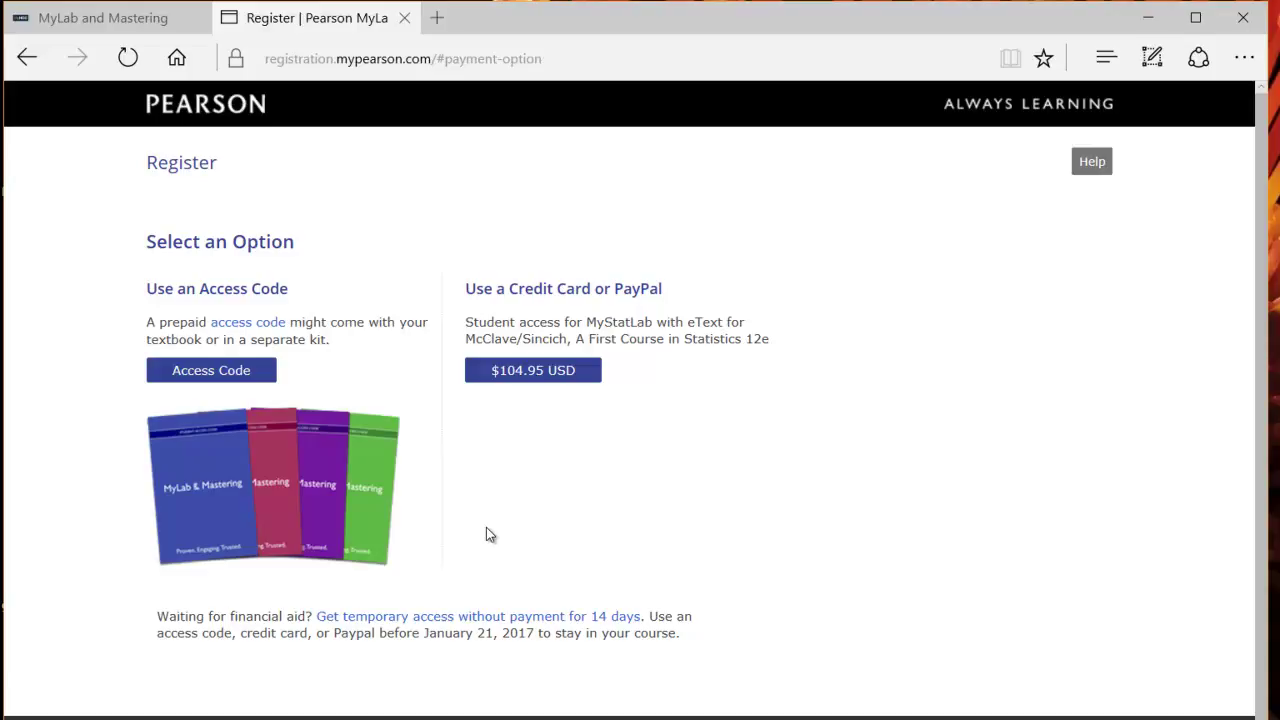
Choose 14-day temporary access without payment and confirm it in the dialog.
left_click(452, 622)
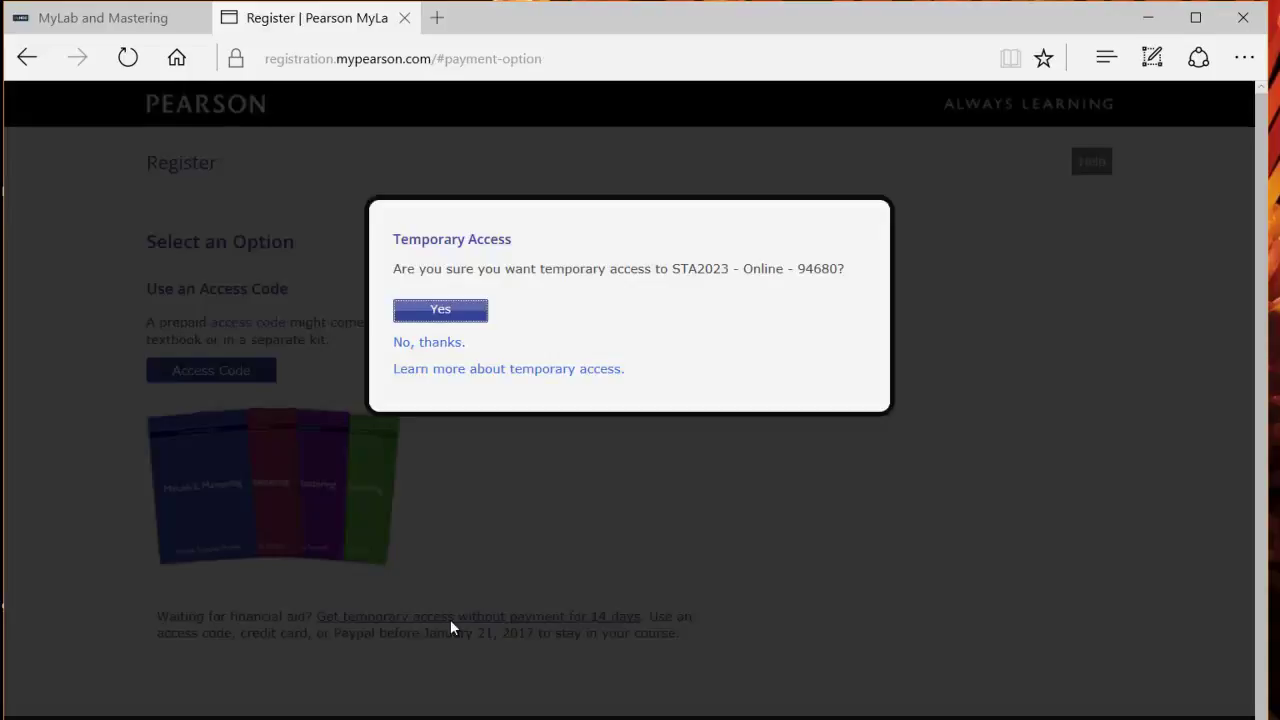
left_click(463, 313)
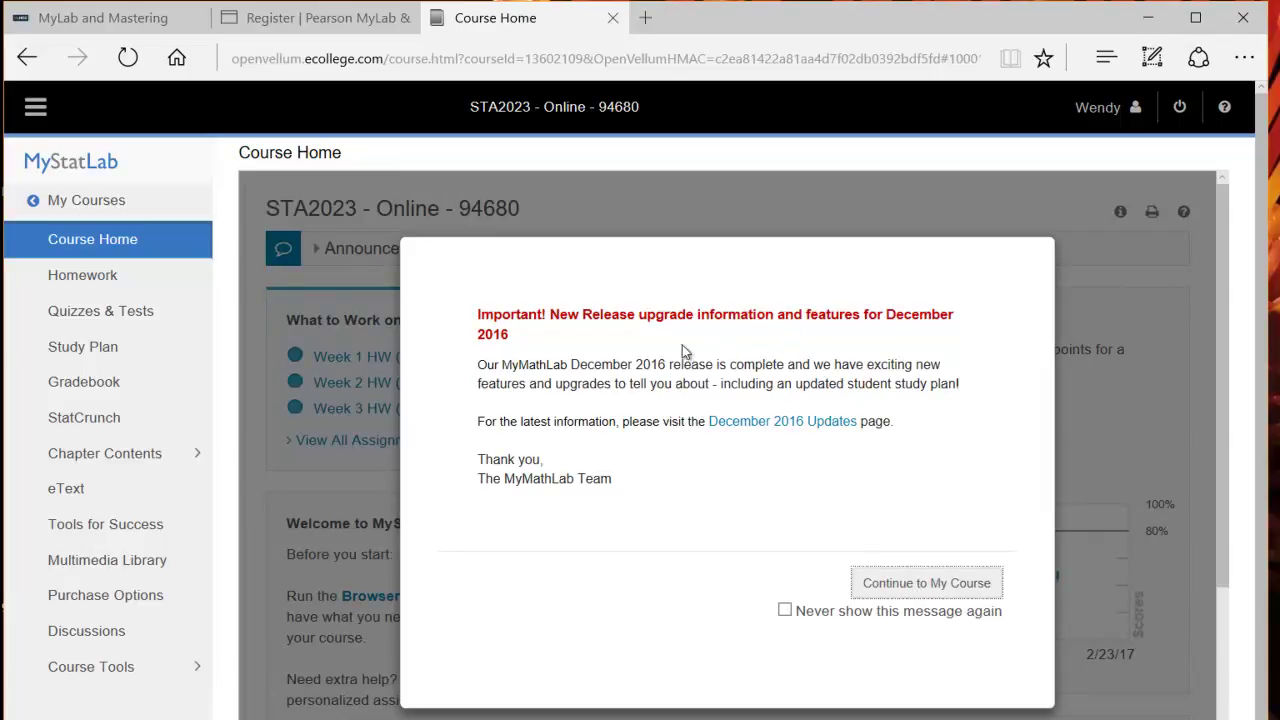
Set the release notice to never show again, continue to the course, and open Homework.
left_click(784, 611)
left_click(895, 590)
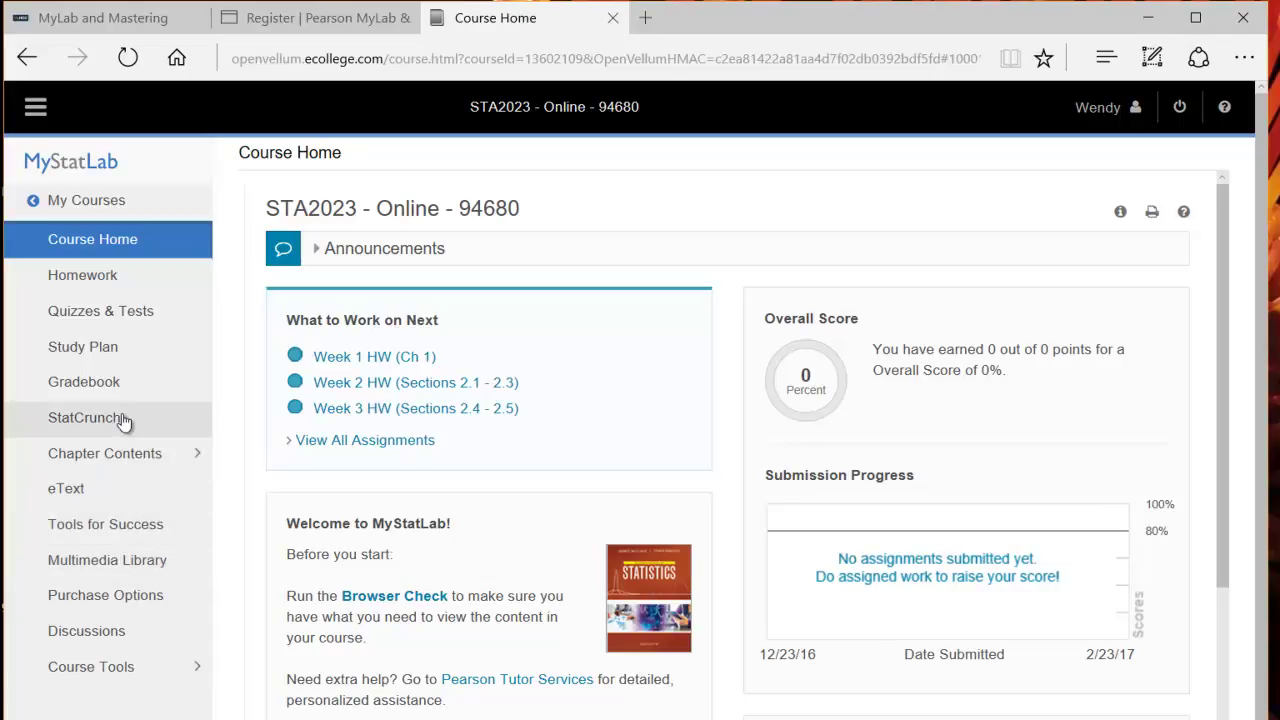
left_click(118, 285)
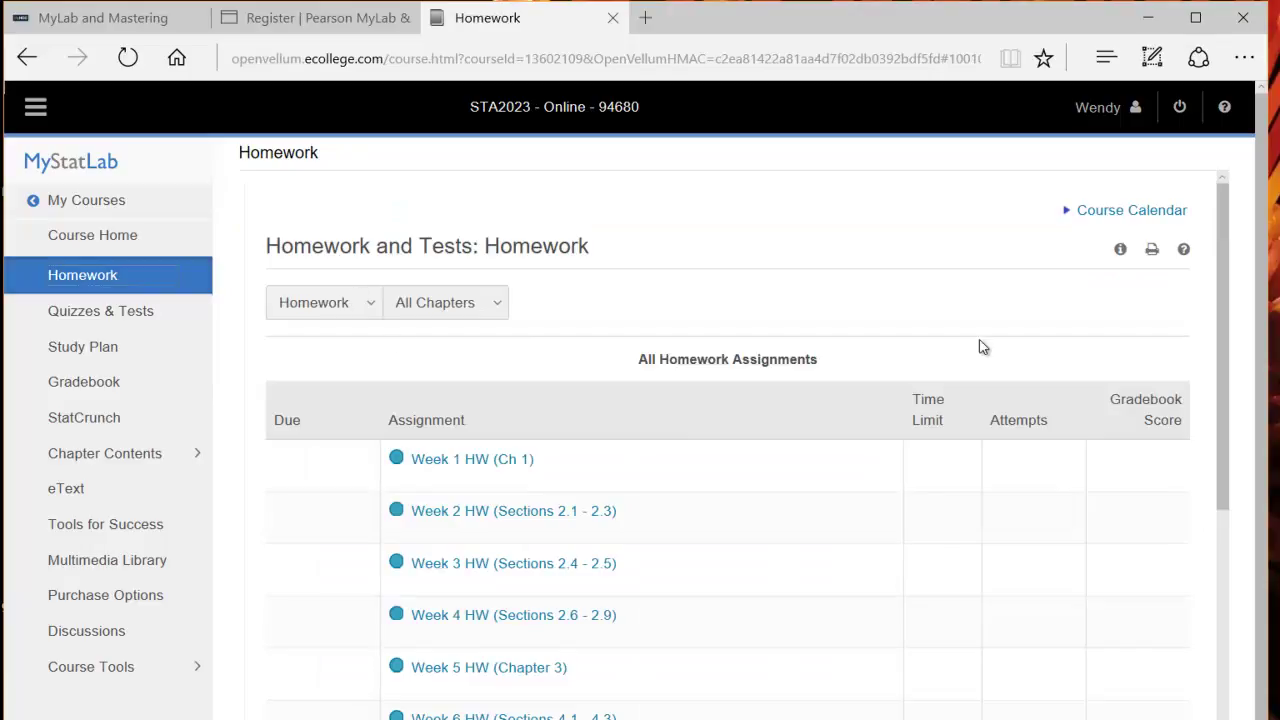
Scroll the Homework list and open Week 2 HW (Sections 2.1 - 2.3).
left_click_drag(1222, 248, 1238, 424)
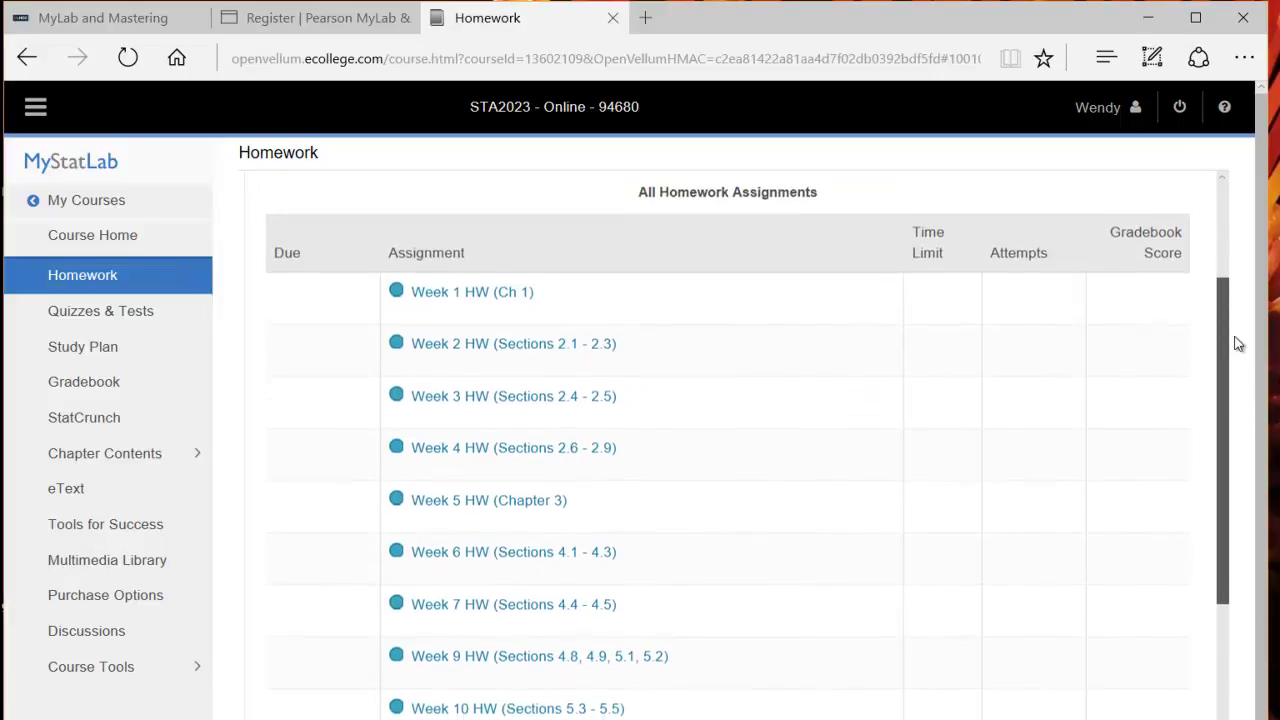
left_click_drag(1238, 428, 1226, 285)
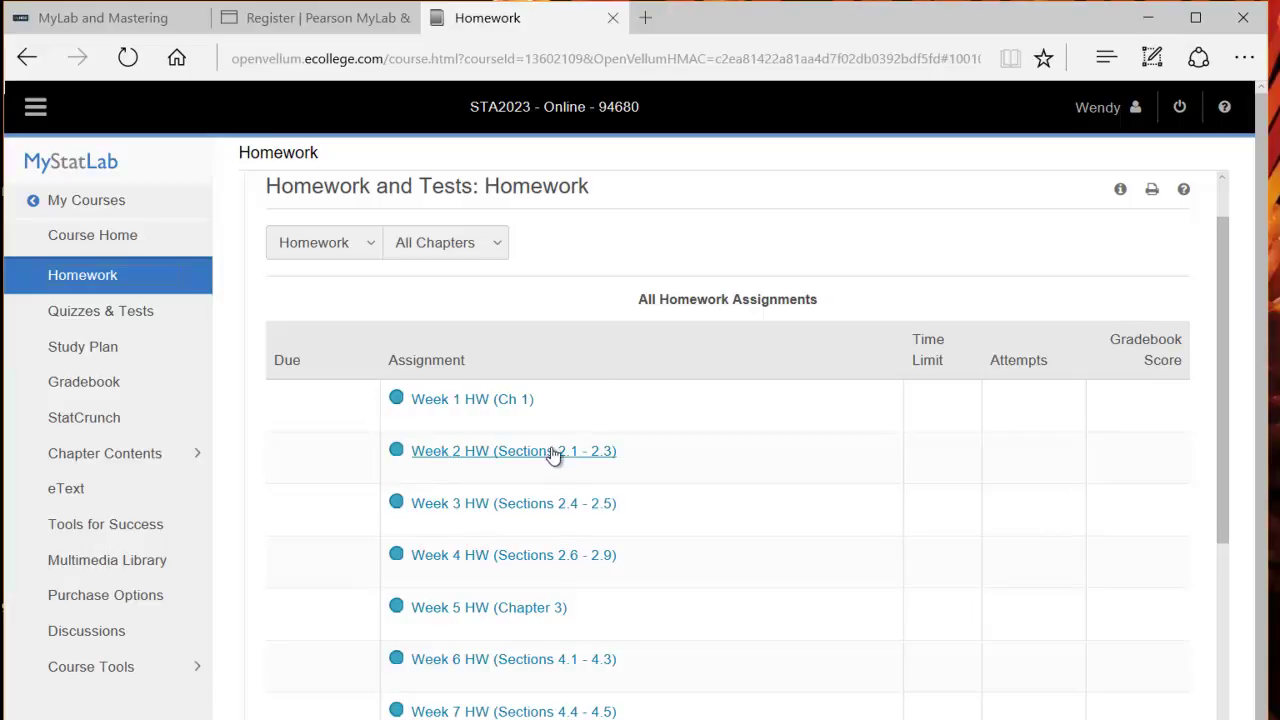
left_click(551, 452)
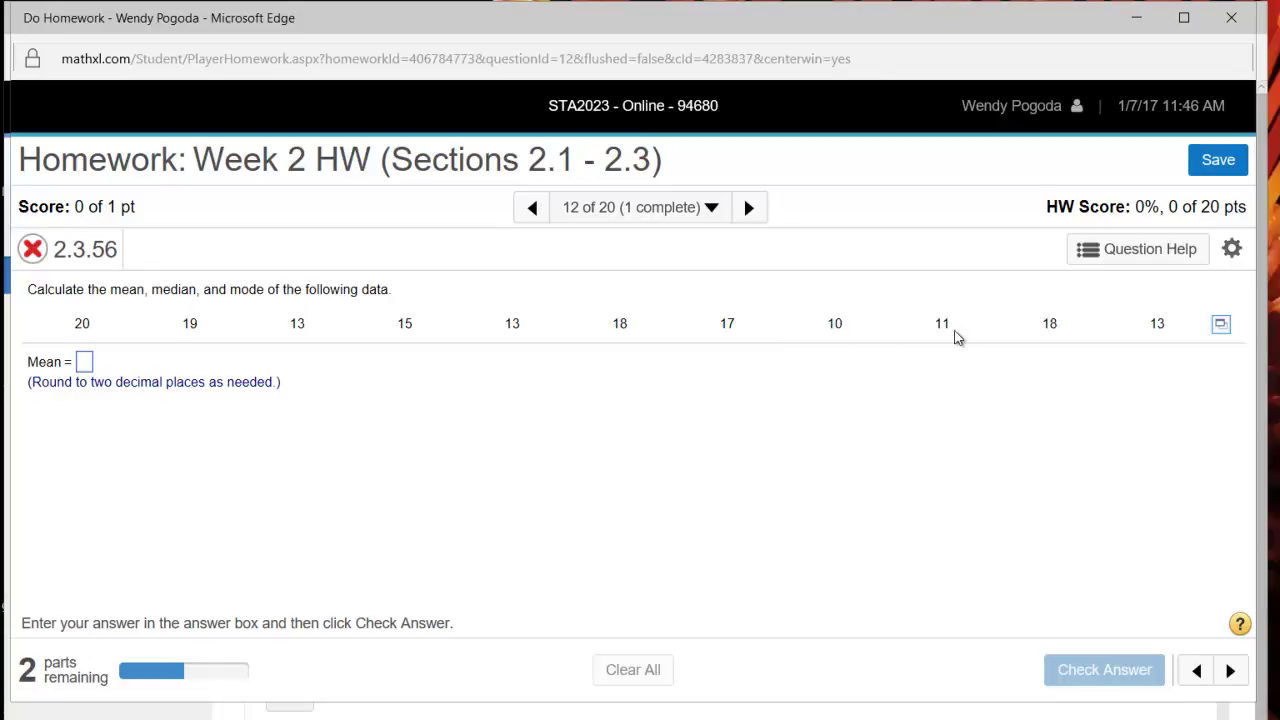
Step through the worked example on finding a mean, then reopen question 12's help options.
left_click(1110, 254)
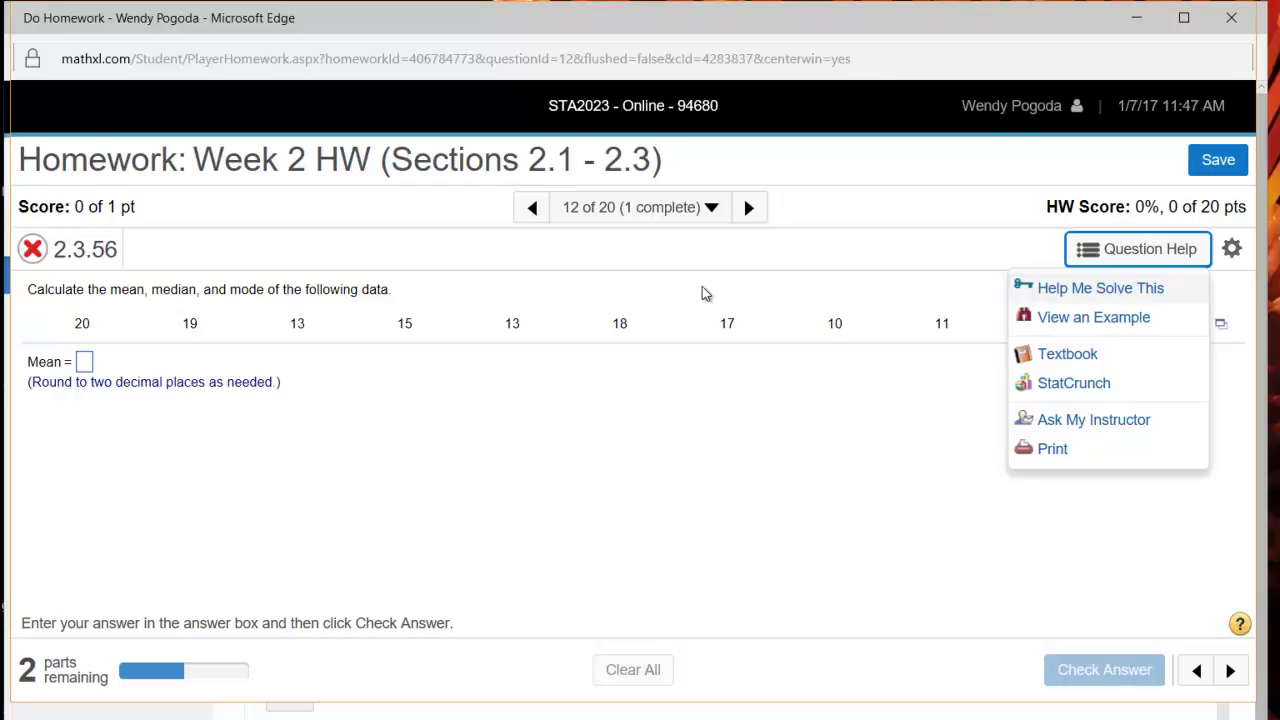
left_click(1076, 315)
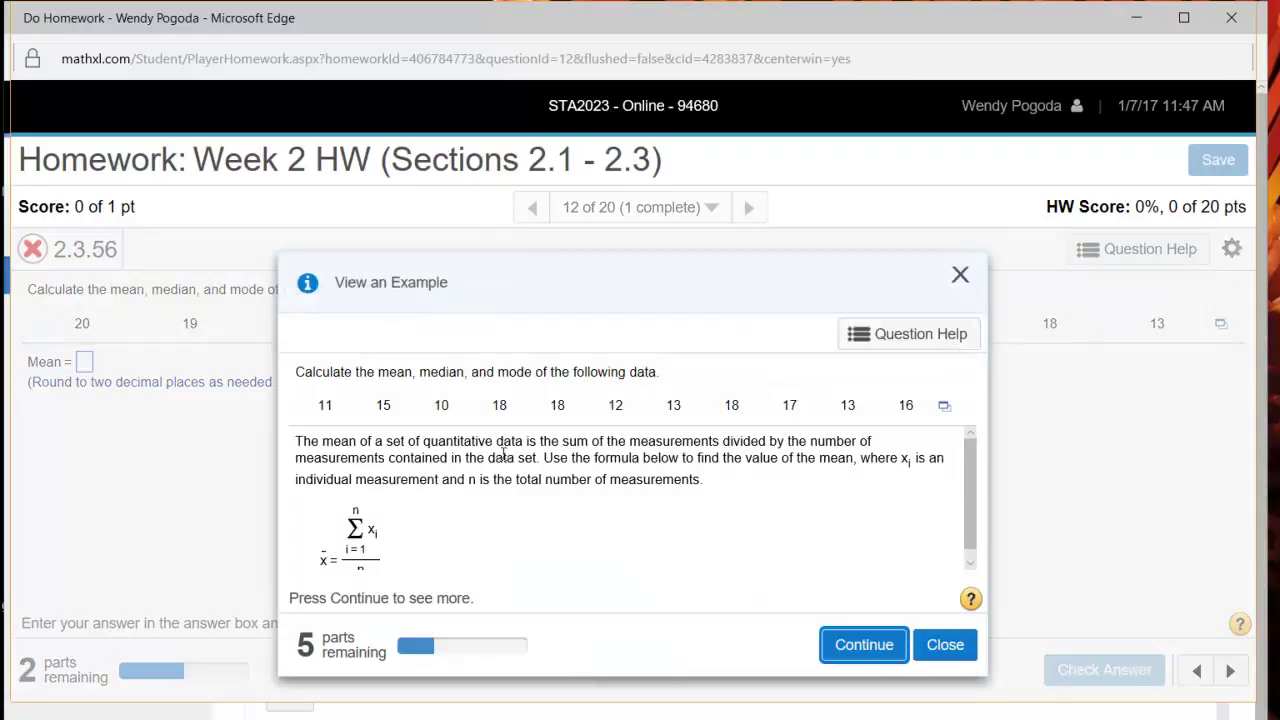
left_click_drag(971, 502, 968, 586)
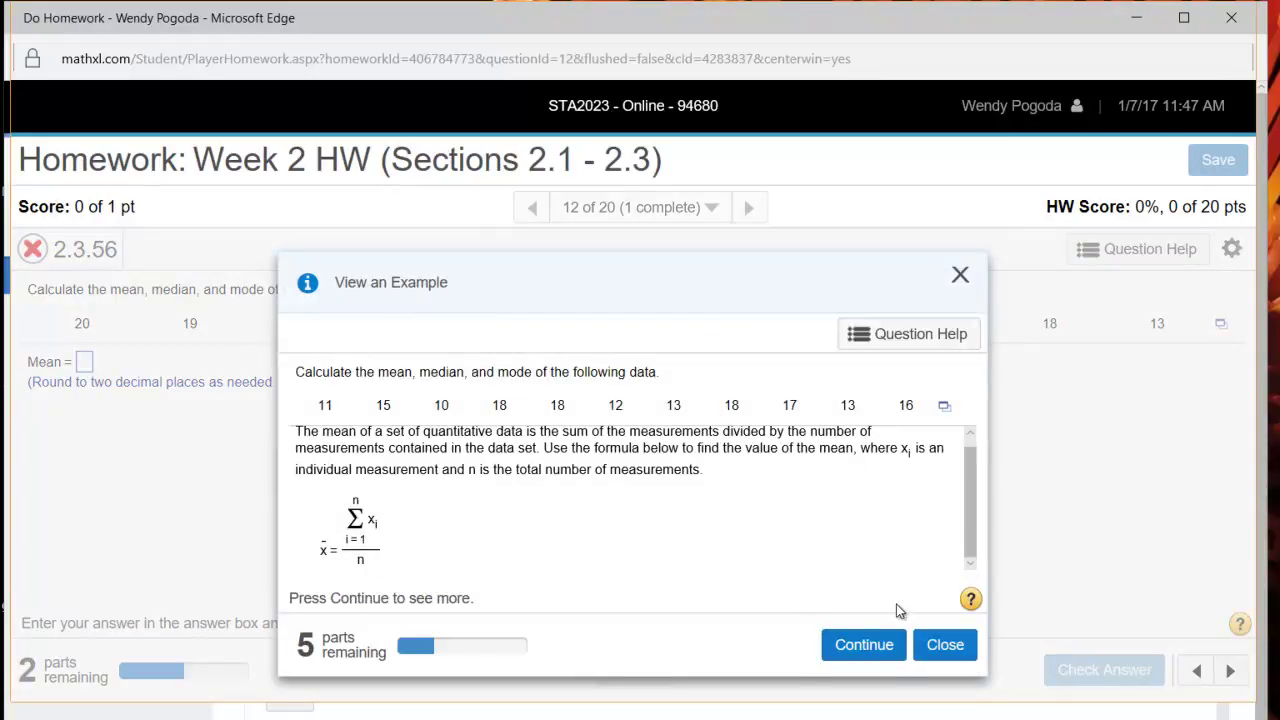
left_click(890, 645)
left_click(890, 645)
left_click(960, 274)
left_click(1165, 255)
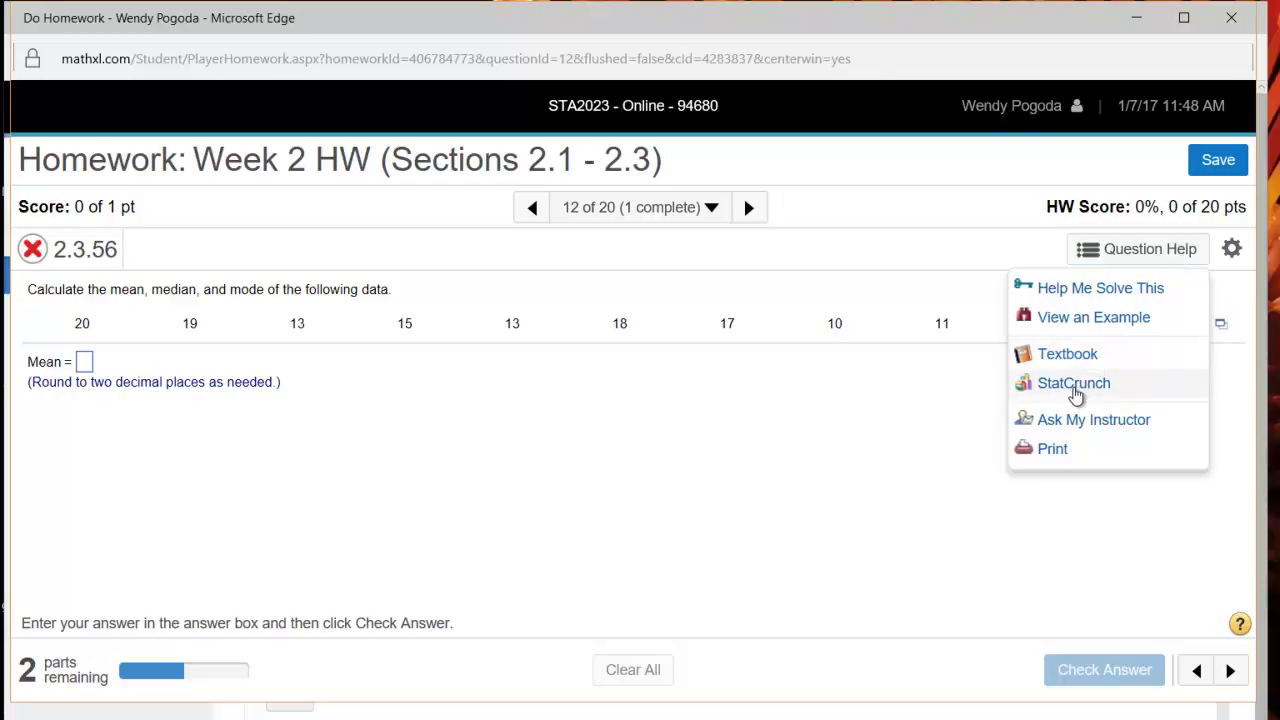
left_click(1073, 385)
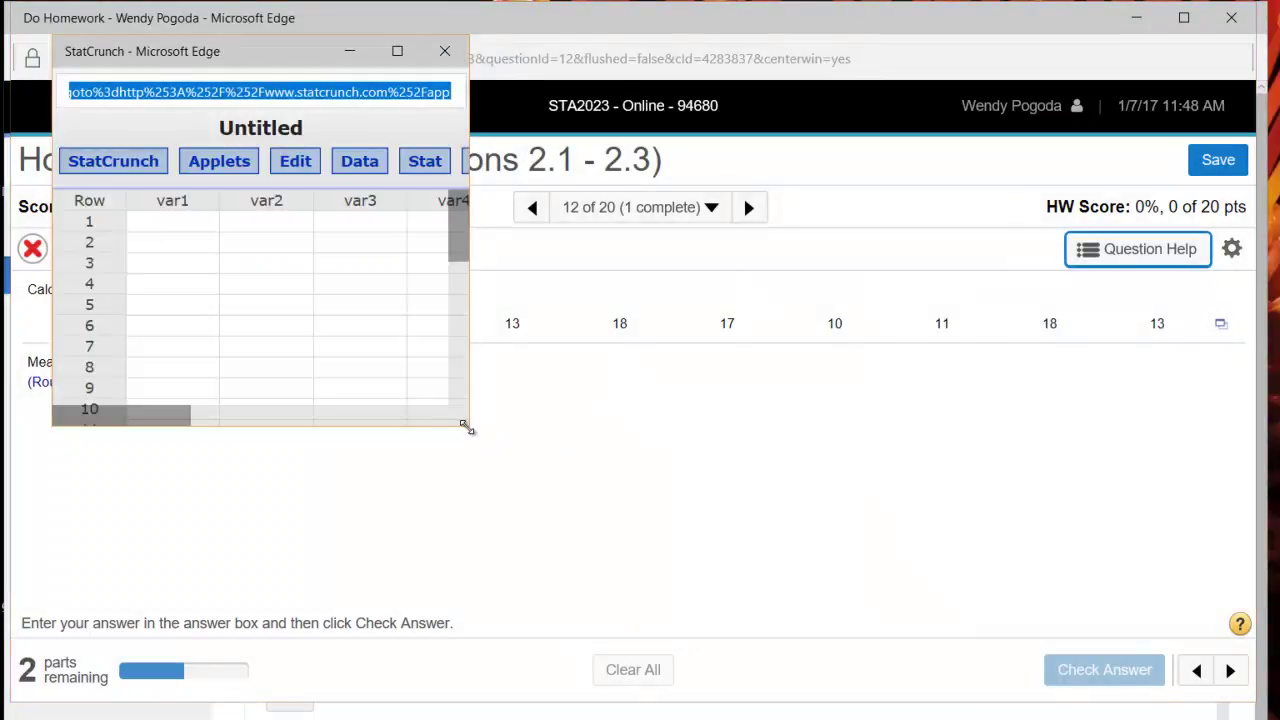
left_click_drag(468, 432, 717, 606)
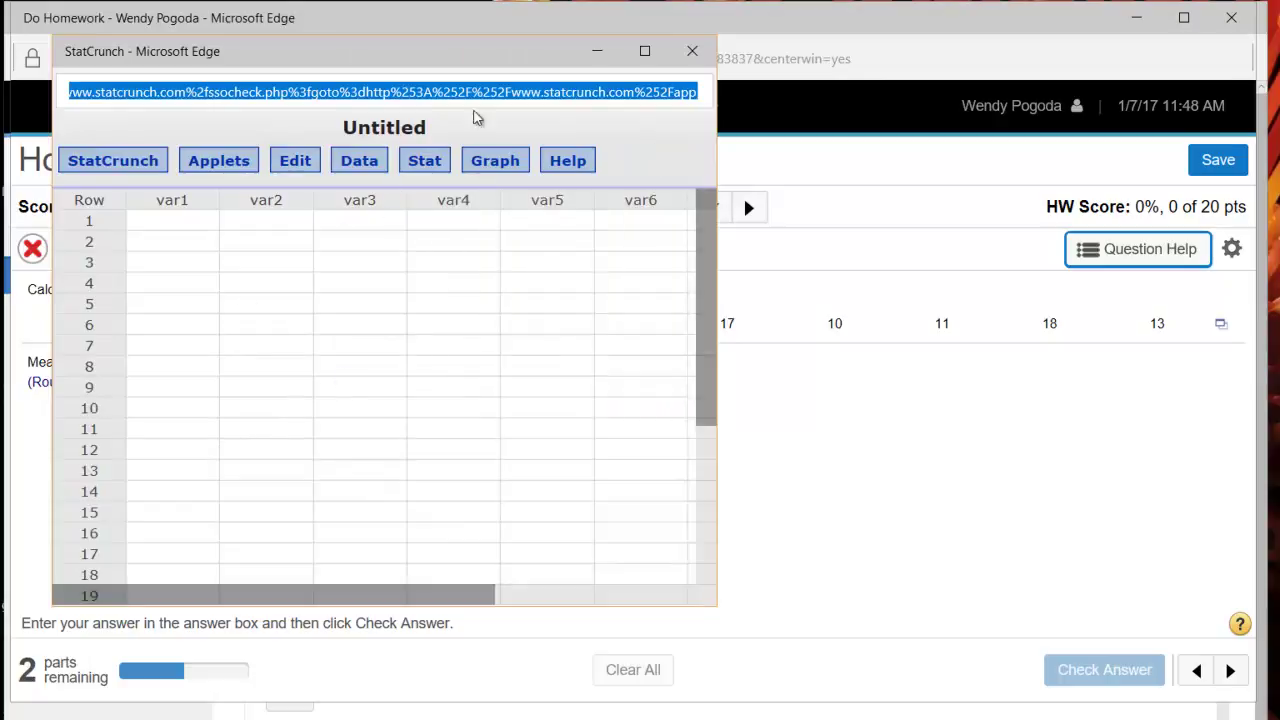
left_click(713, 62)
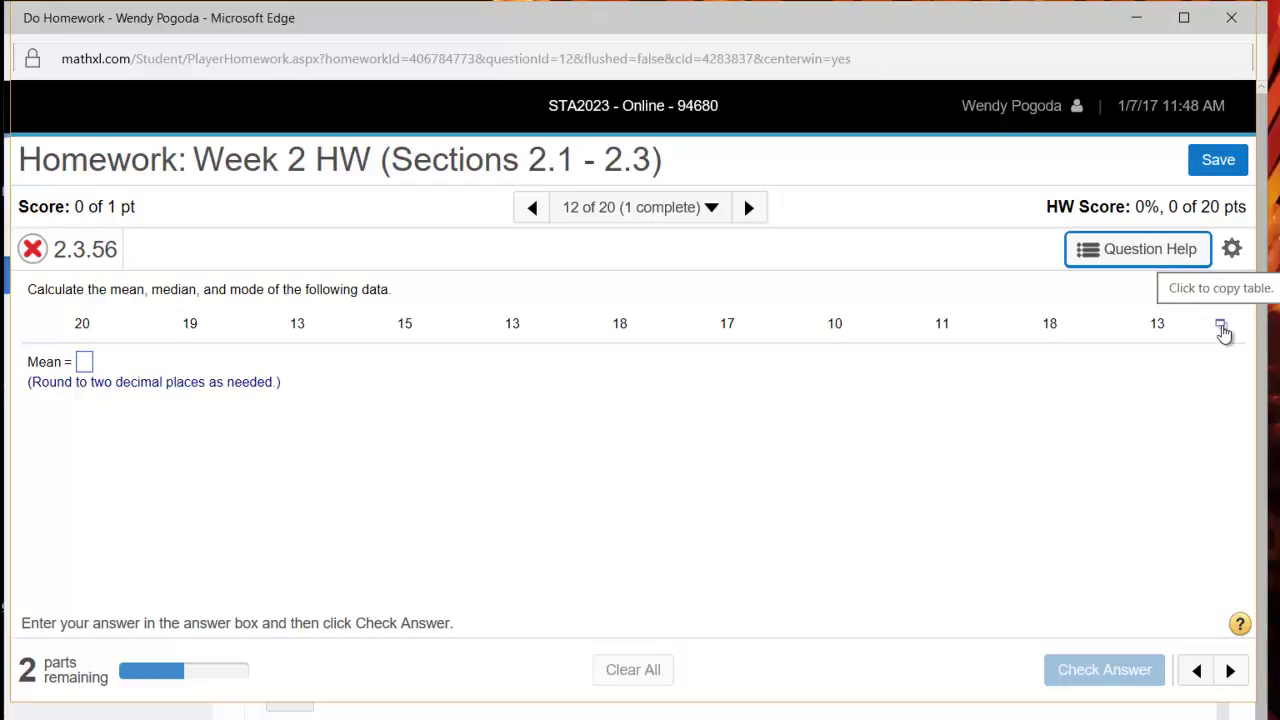
Send question 12's eleven data values to StatCrunch through the copy-table menu.
left_click(1221, 326)
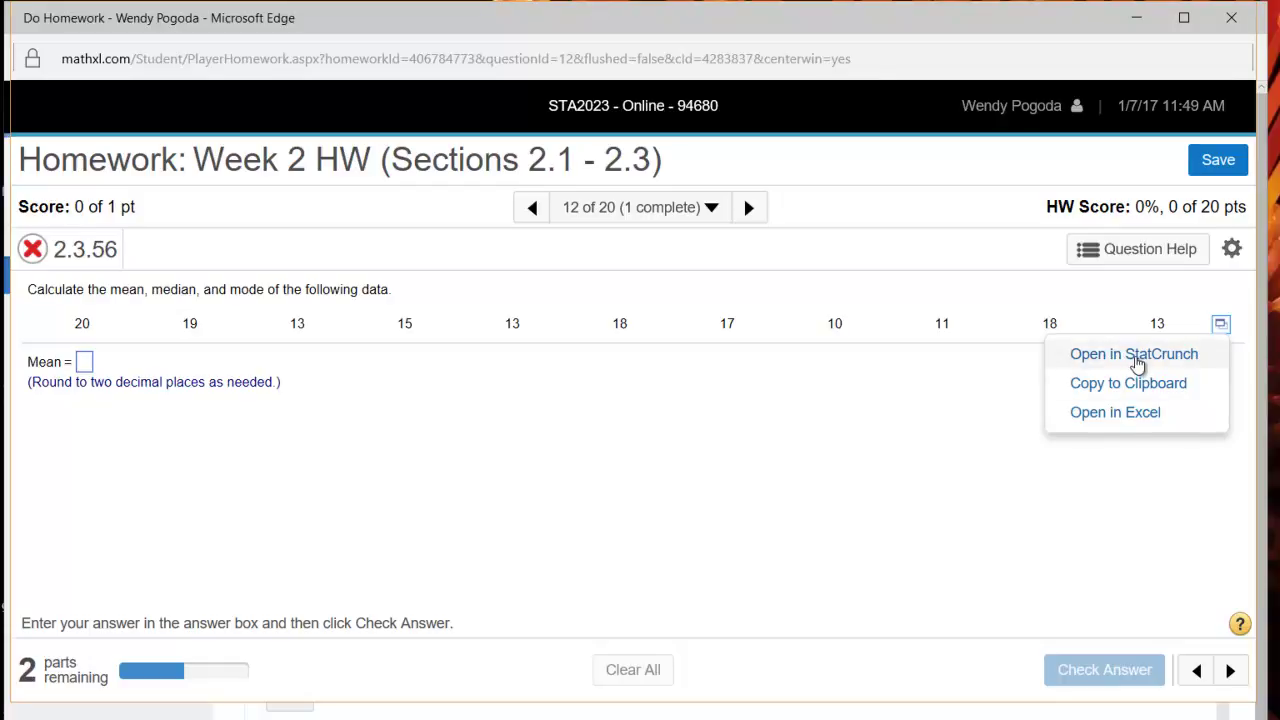
left_click(1137, 362)
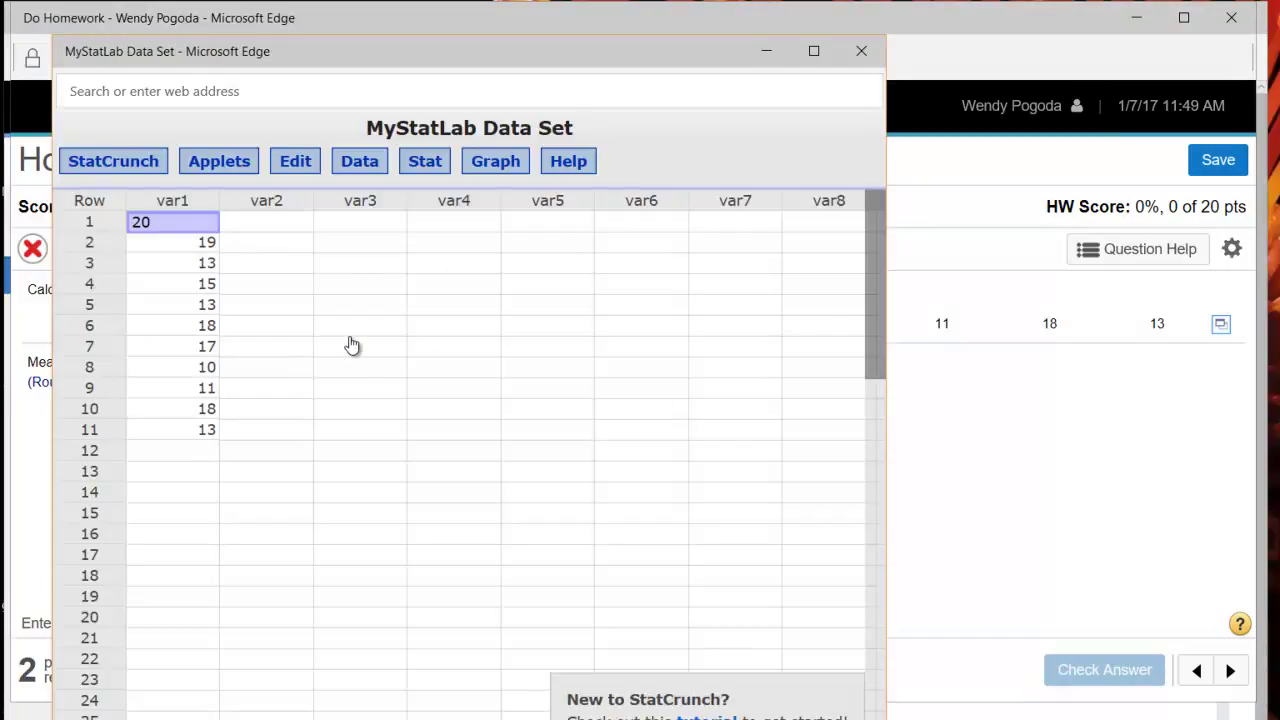
Reposition the StatCrunch data window so it shares the screen with question 12.
left_click(343, 329)
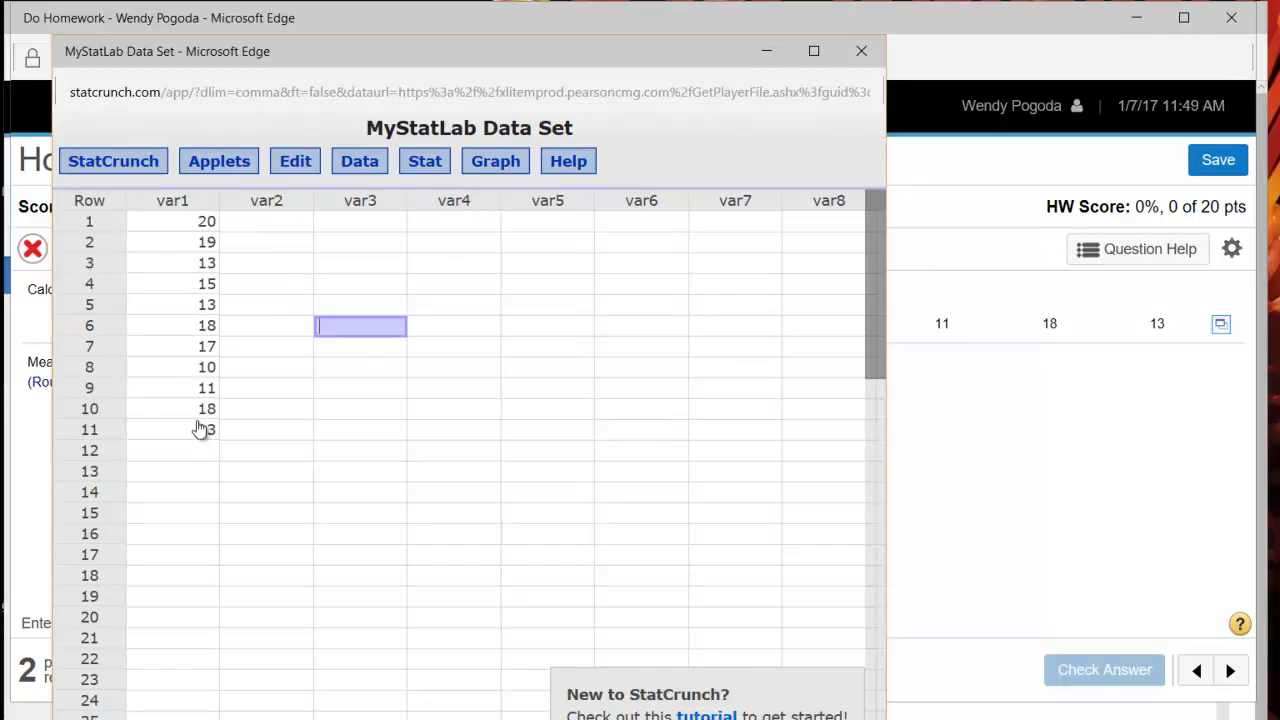
left_click_drag(313, 56, 585, 103)
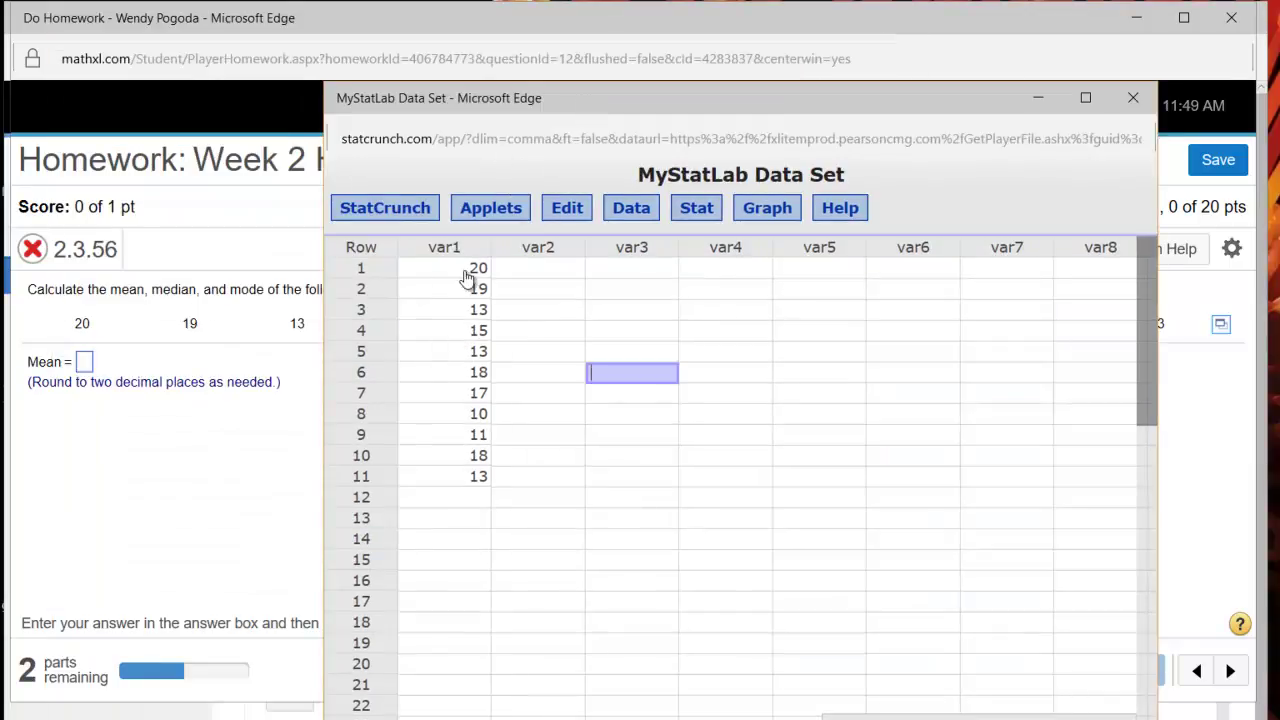
left_click_drag(601, 101, 578, 46)
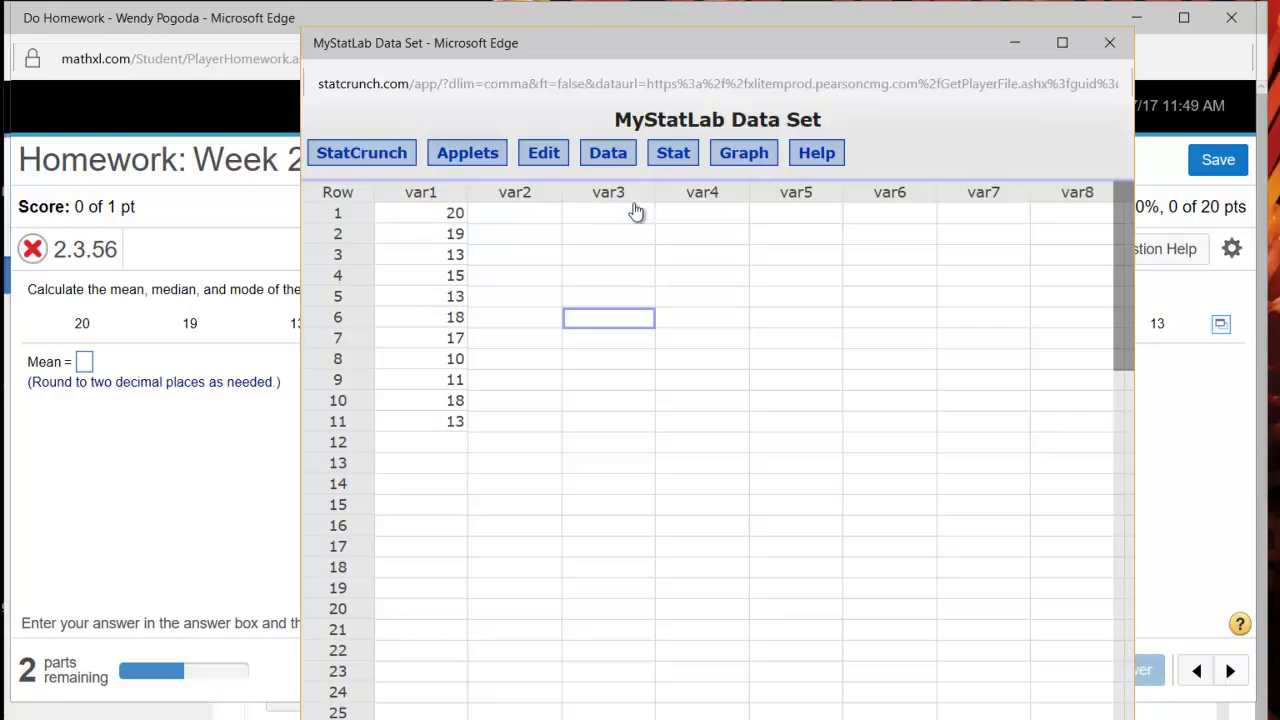
Show StatCrunch's Stat menu with its Summary Stats choices.
left_click(680, 163)
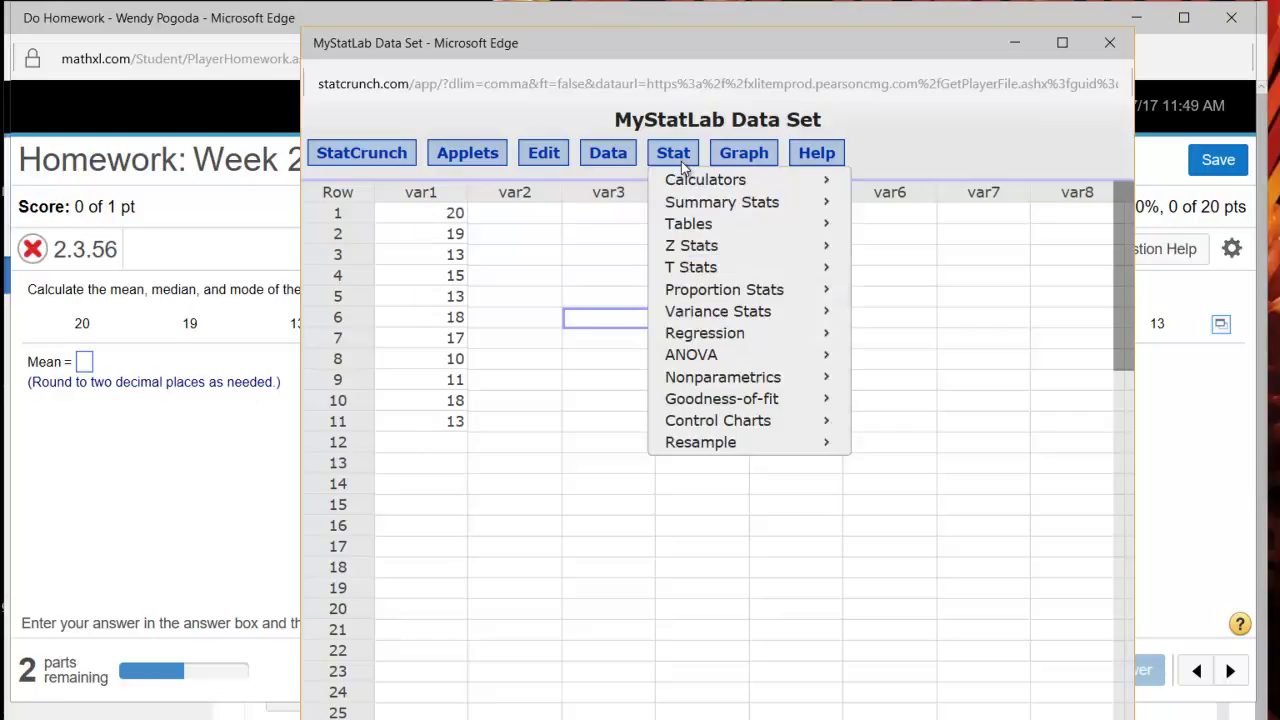
mouse_move(721, 202)
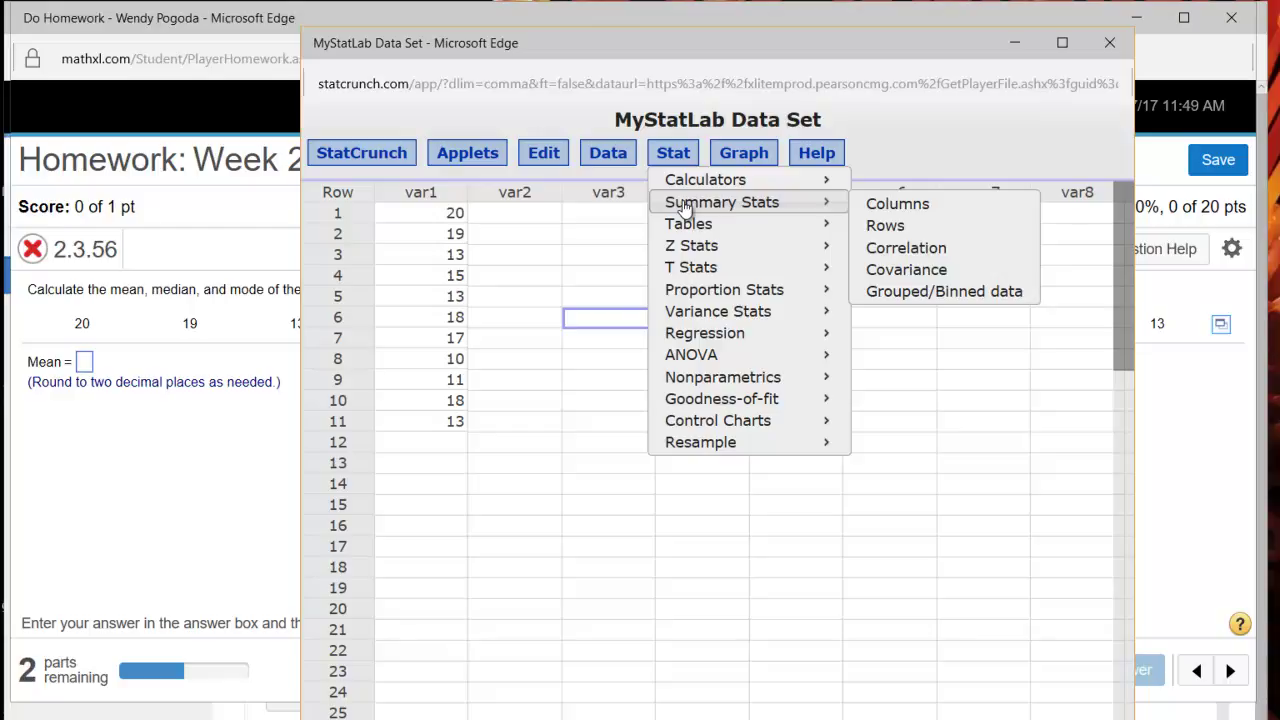
Compute column summary stats for var1: mean 15.181818, median 15, mode 13.
left_click(886, 212)
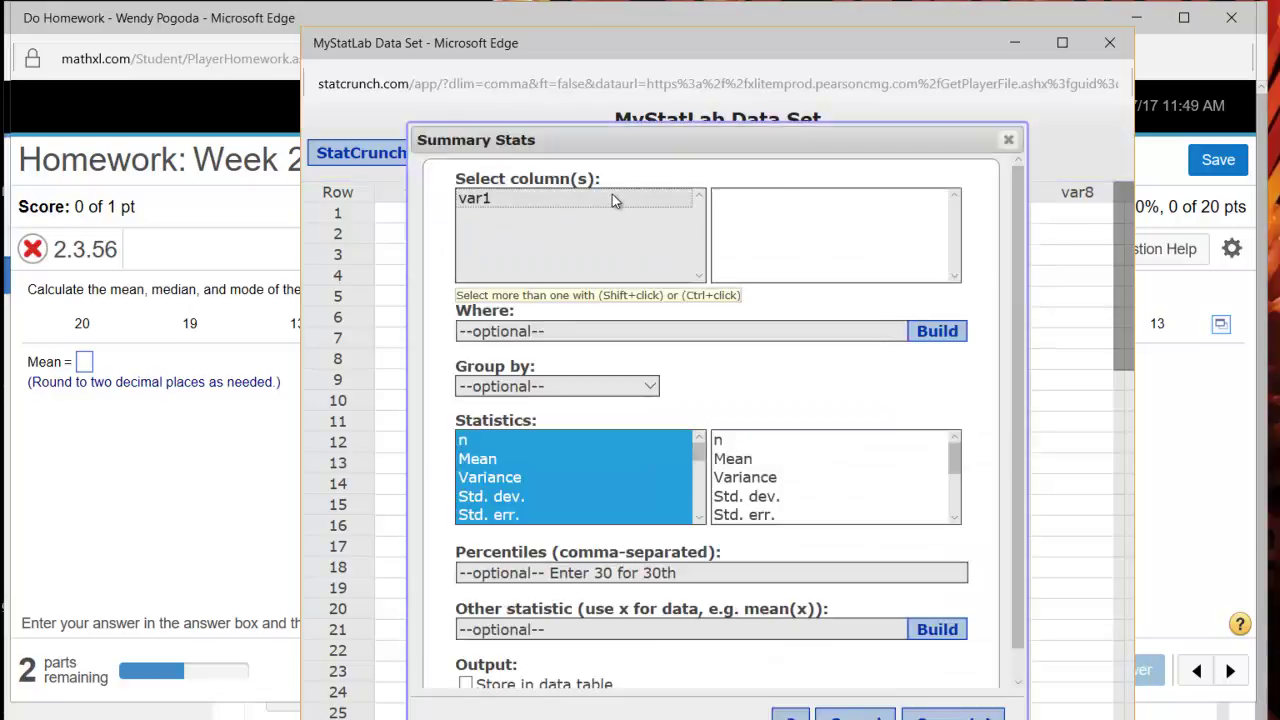
left_click(612, 197)
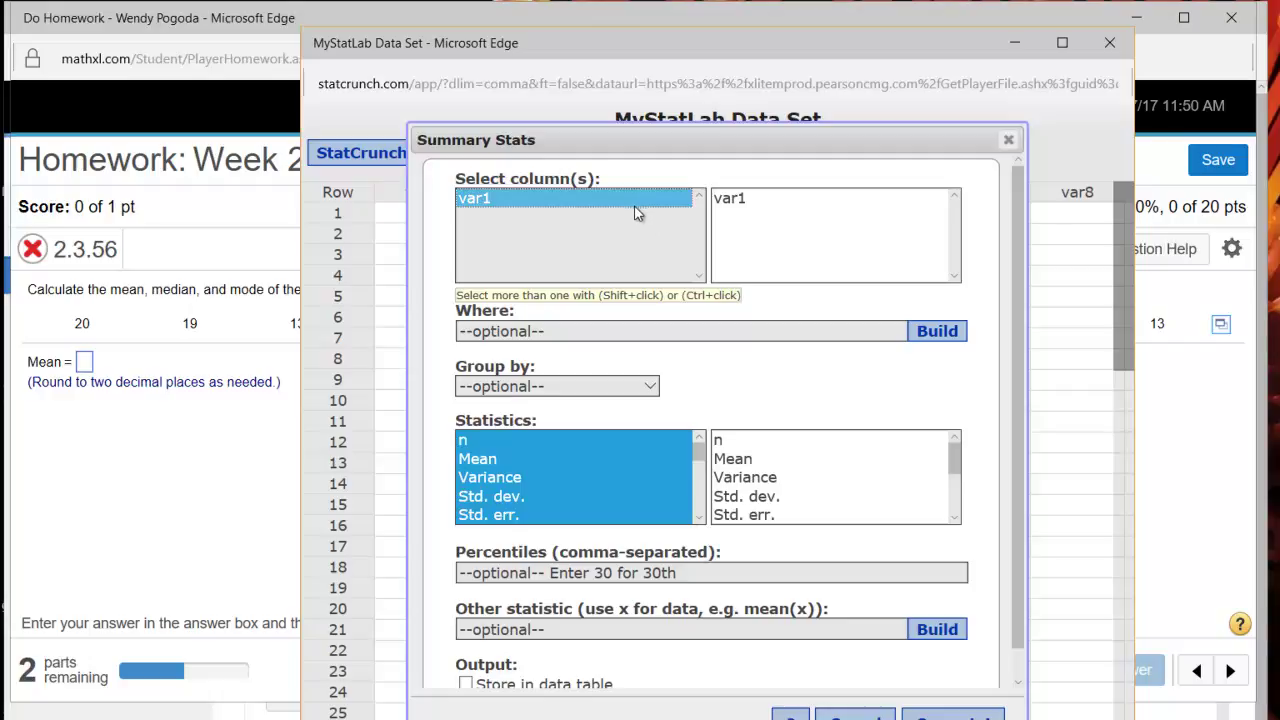
left_click(641, 444)
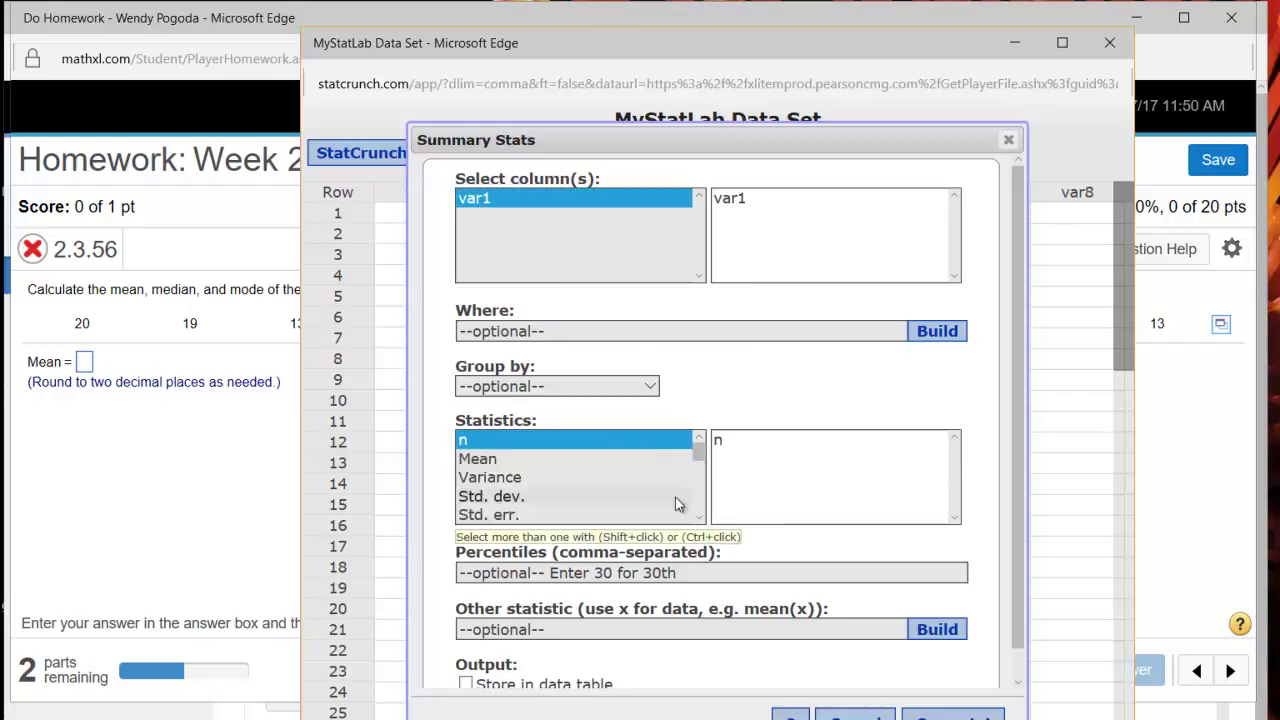
left_click(606, 461)
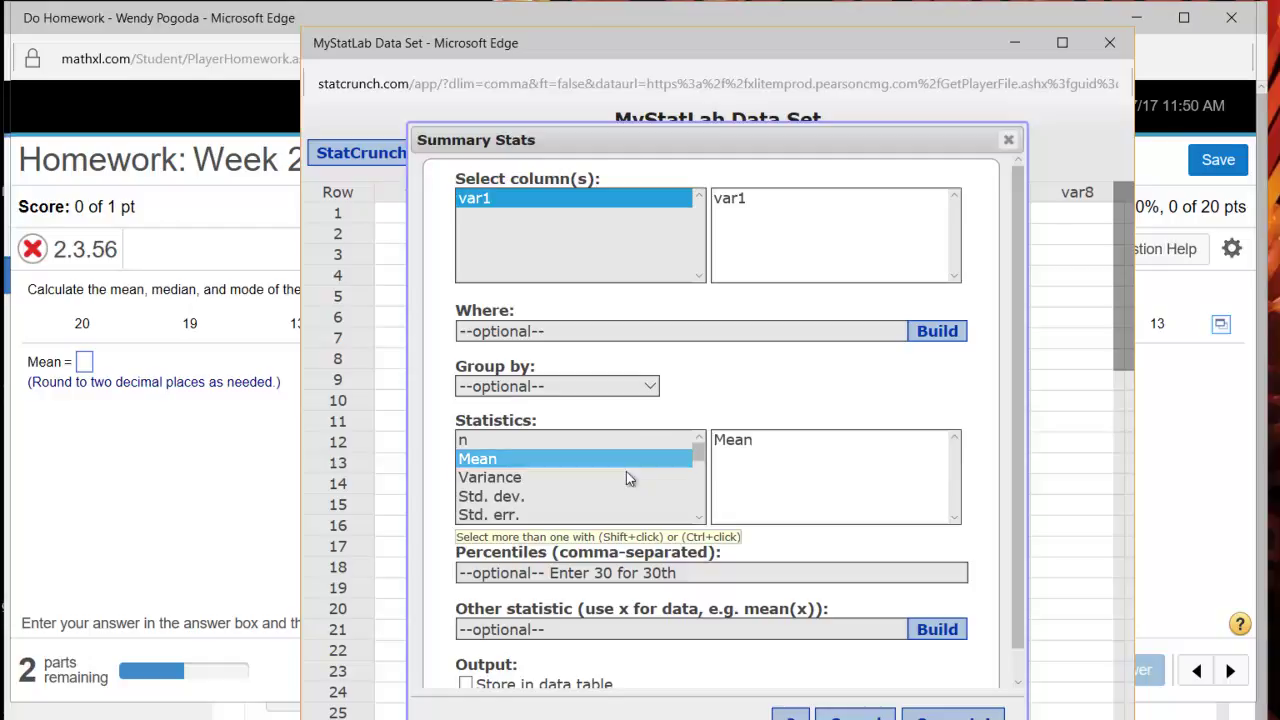
left_click(698, 518)
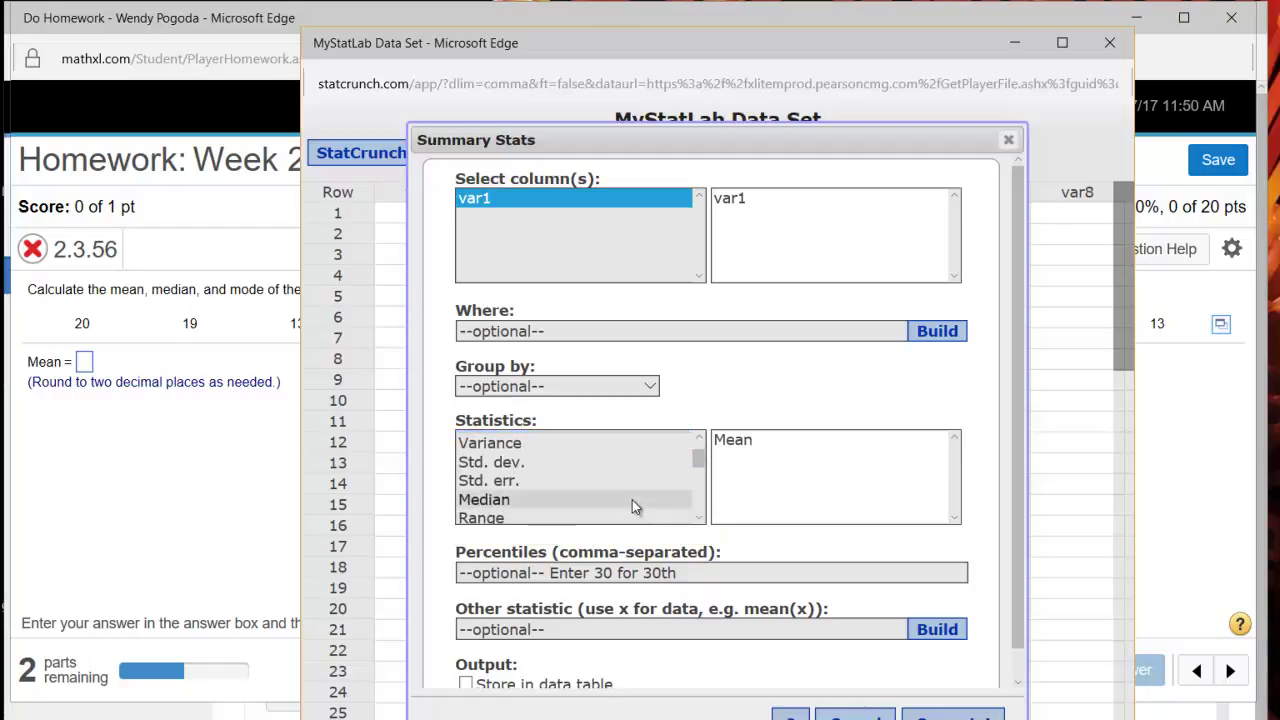
left_click(632, 500, "ctrl")
left_click(698, 518)
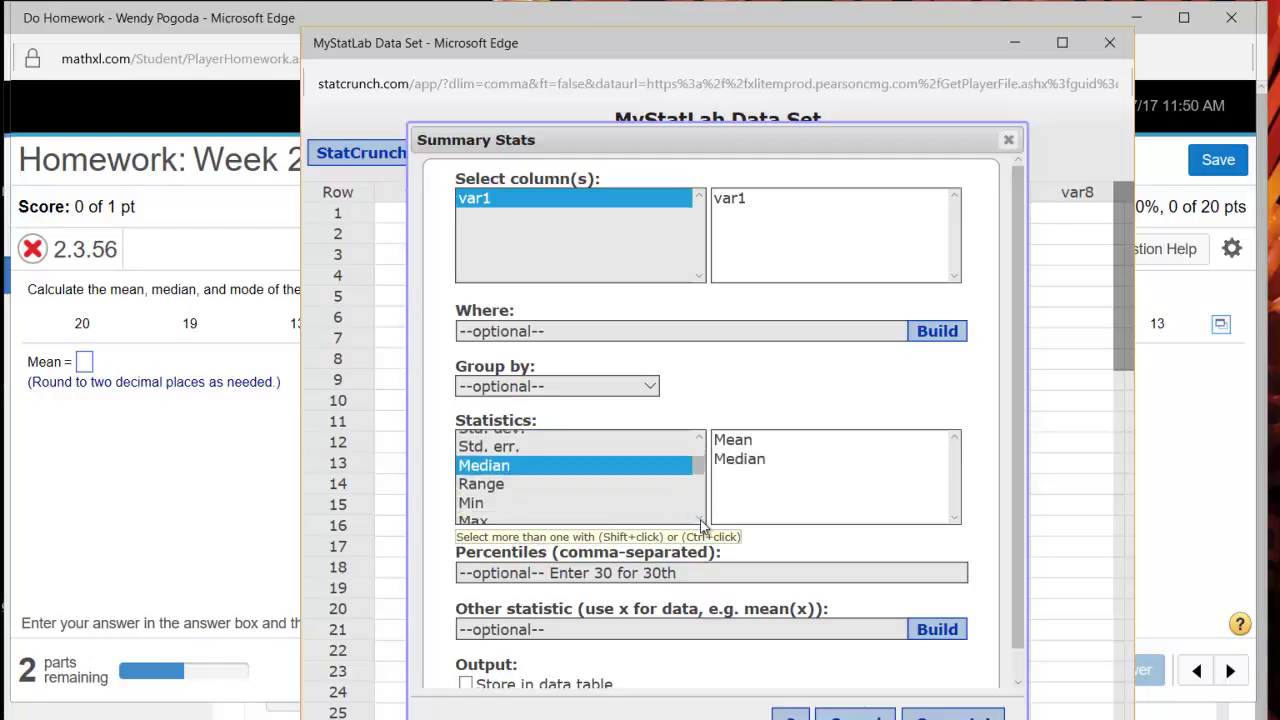
left_click(698, 518)
left_click(698, 518)
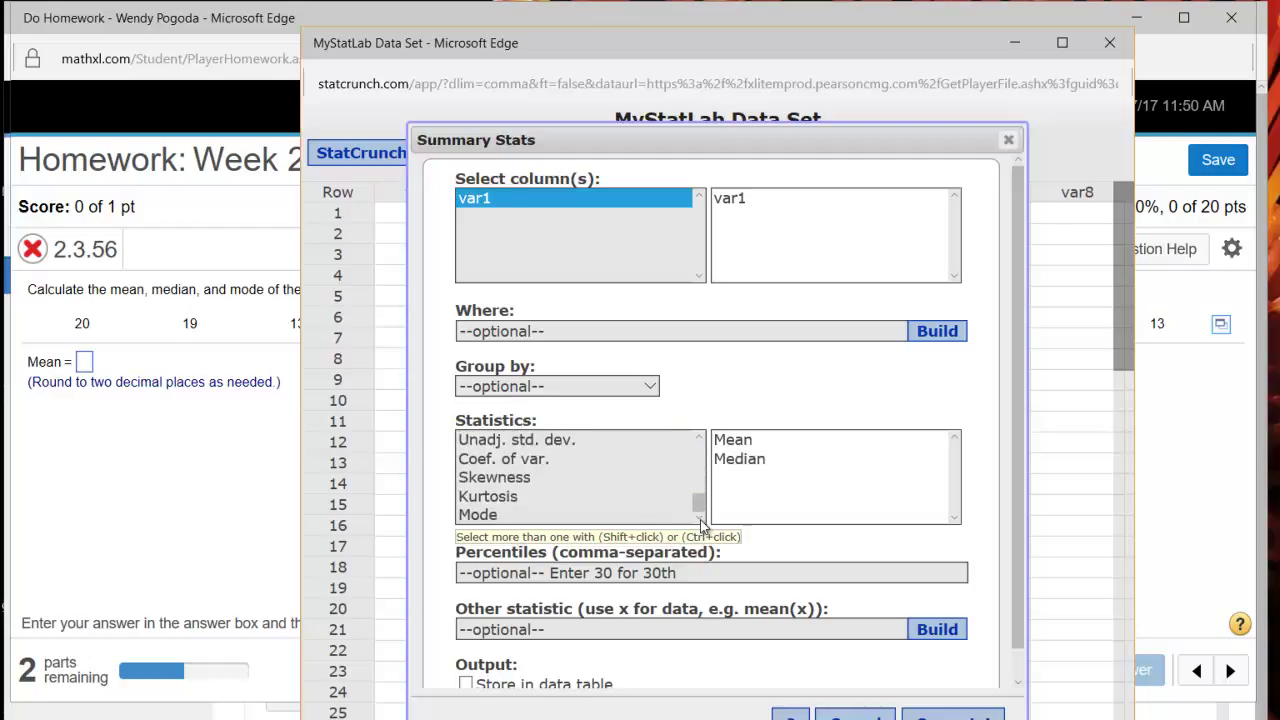
left_click(660, 514, "ctrl")
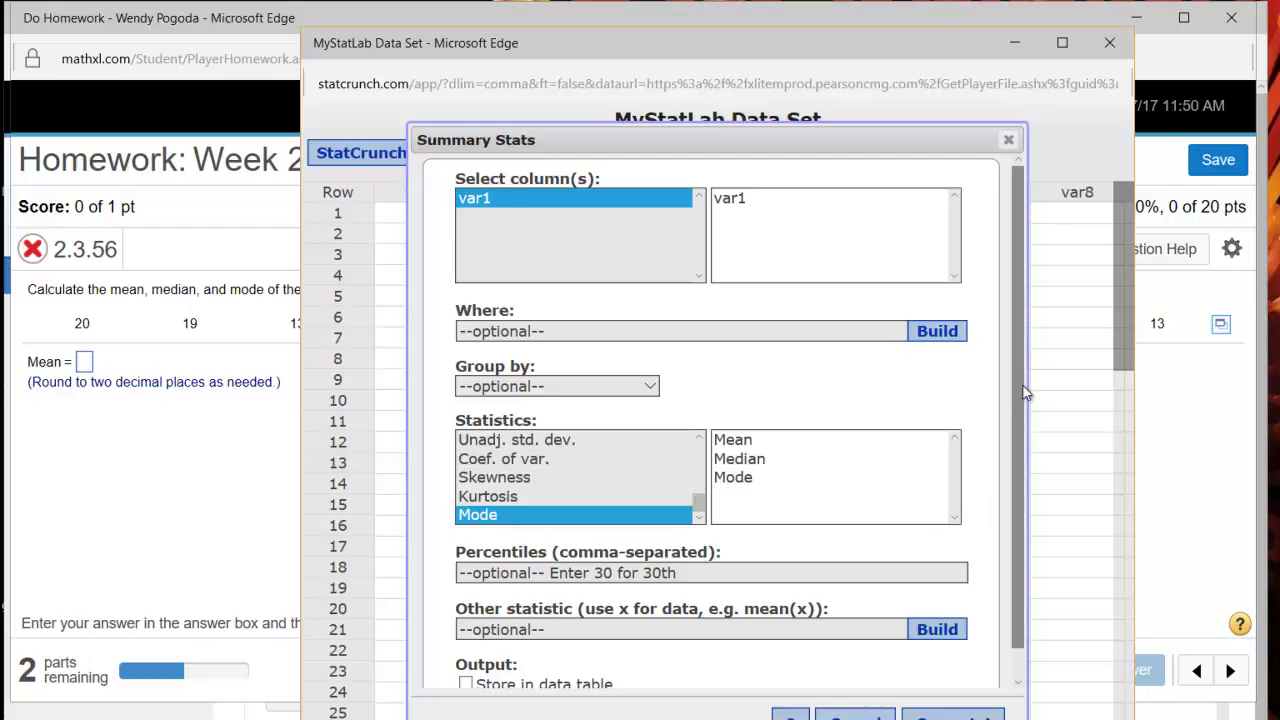
left_click_drag(1018, 400, 995, 475)
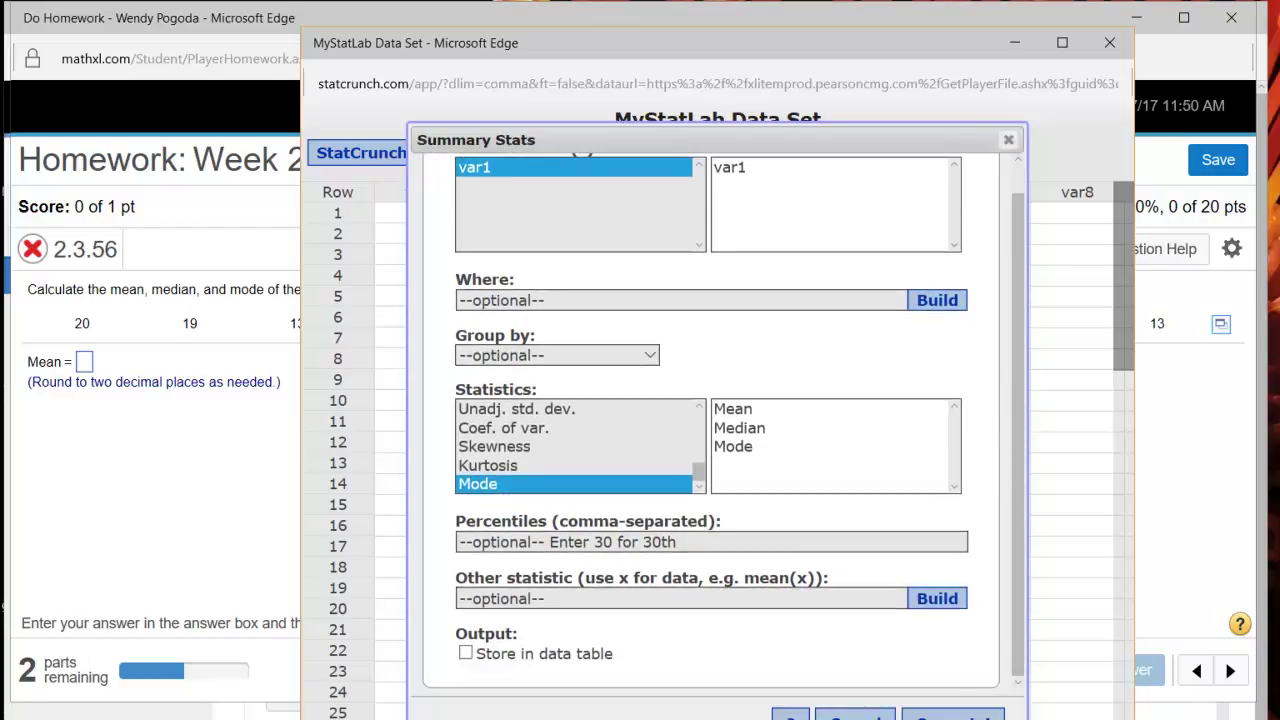
left_click(952, 716)
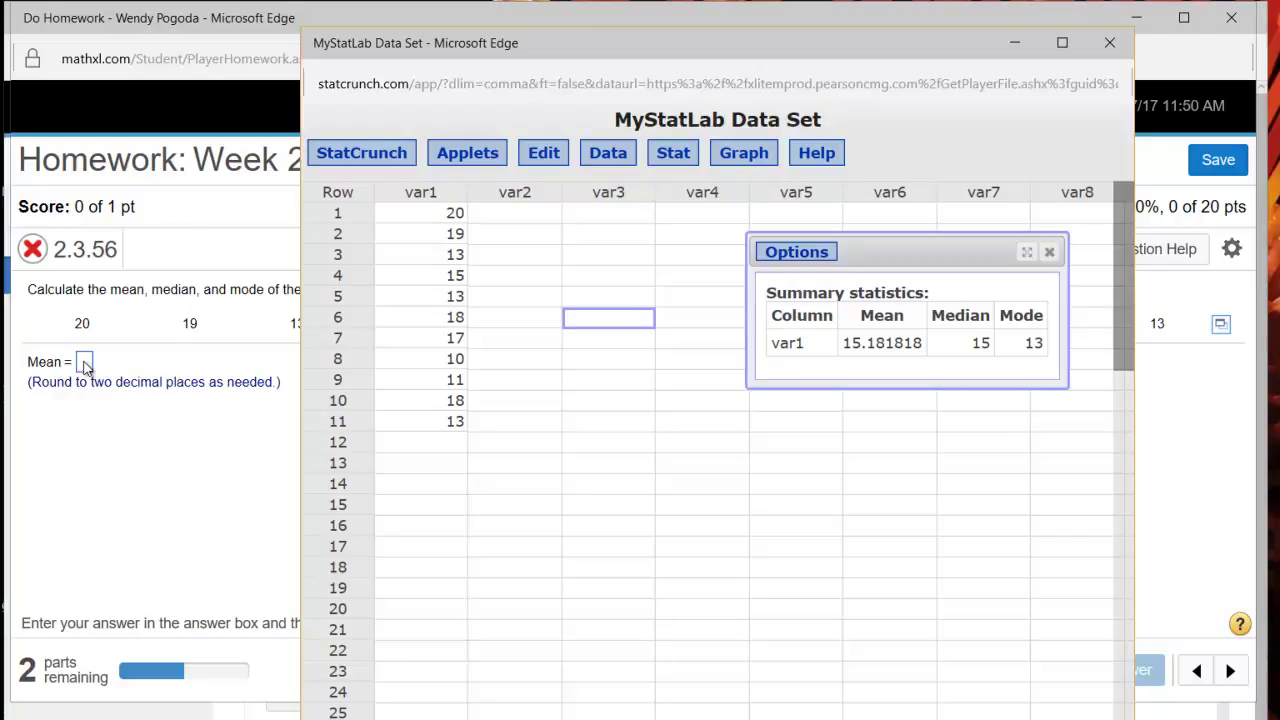
Enter 15.18 as question 12's mean and dismiss the correct-answer feedback.
left_click(85, 364)
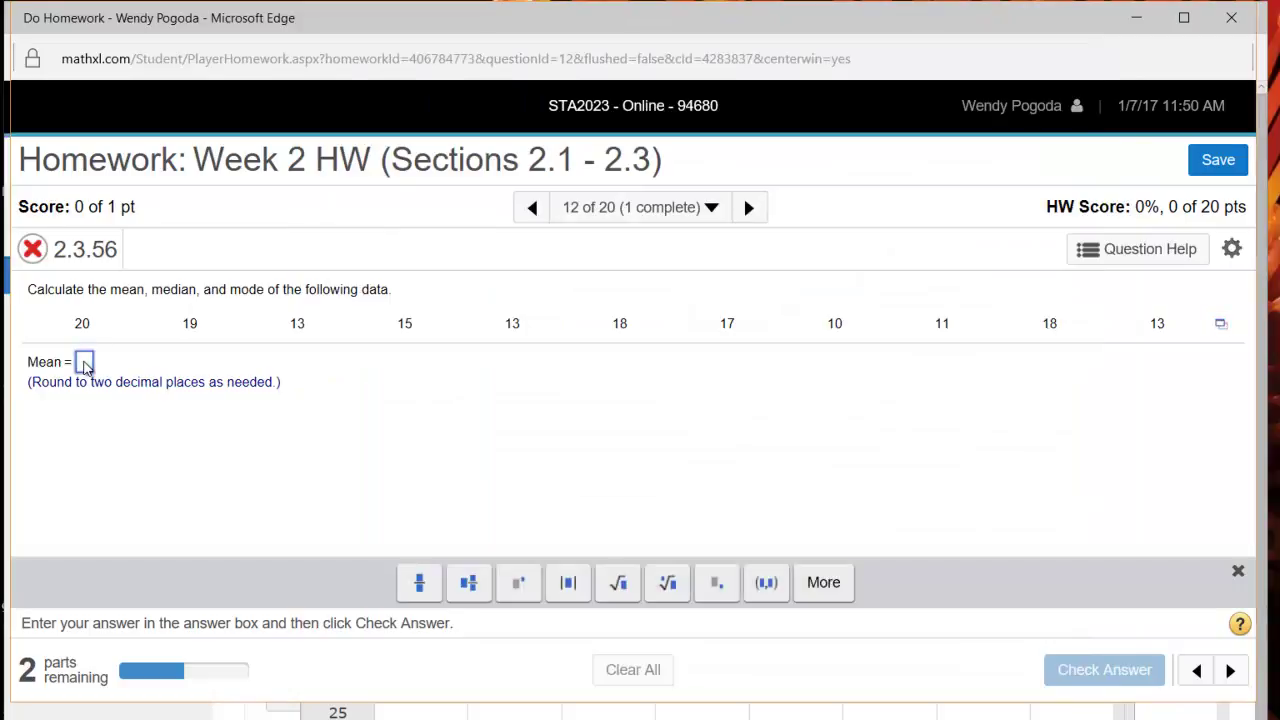
type("15.18")
key("Return")
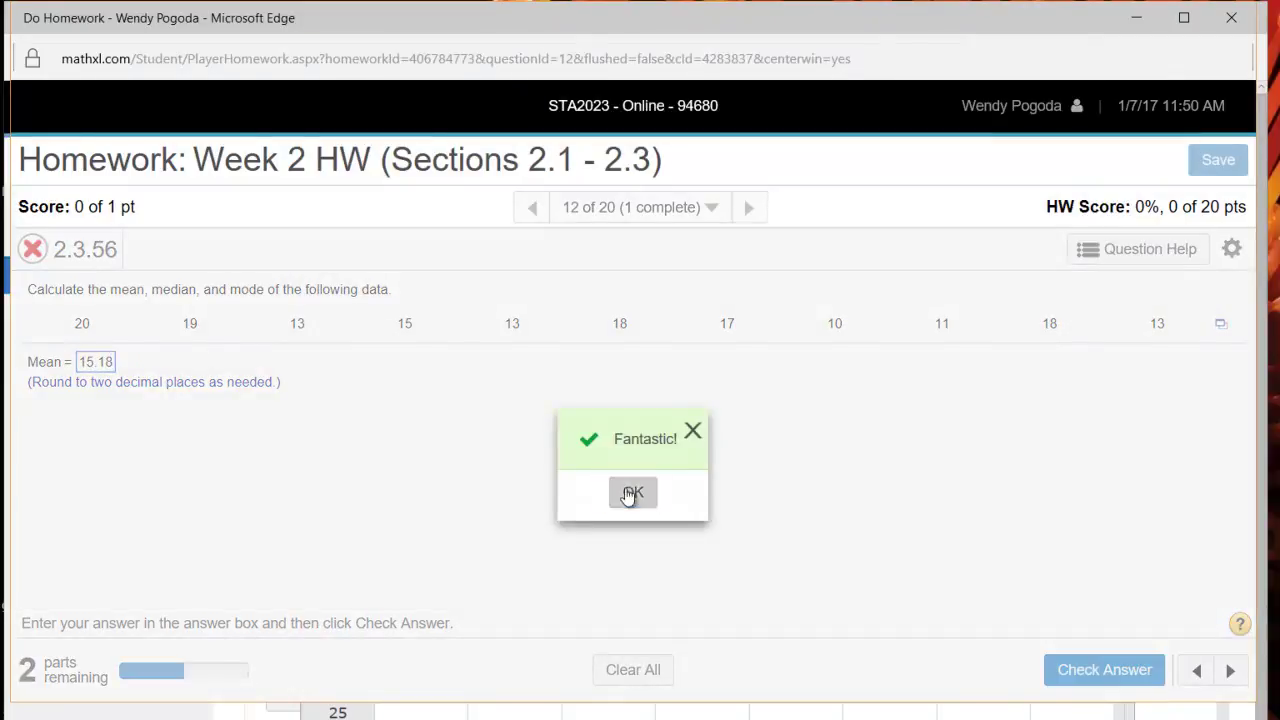
left_click(630, 492)
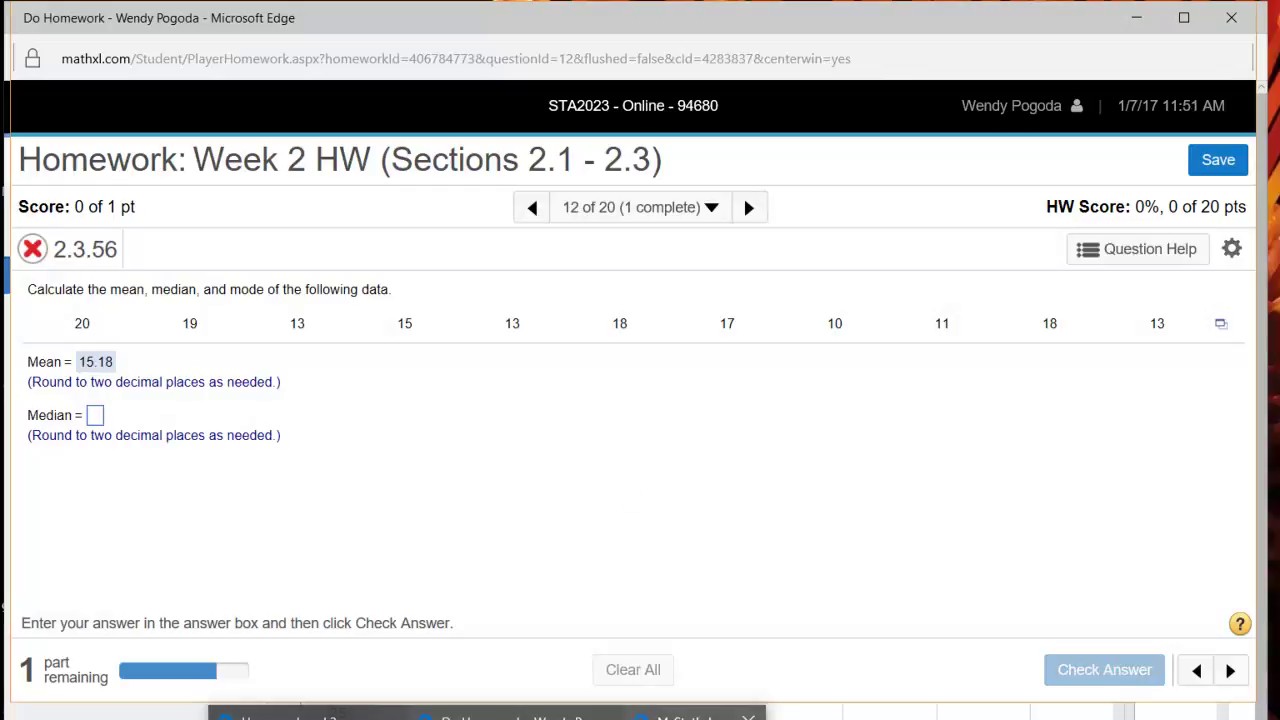
left_click(500, 712)
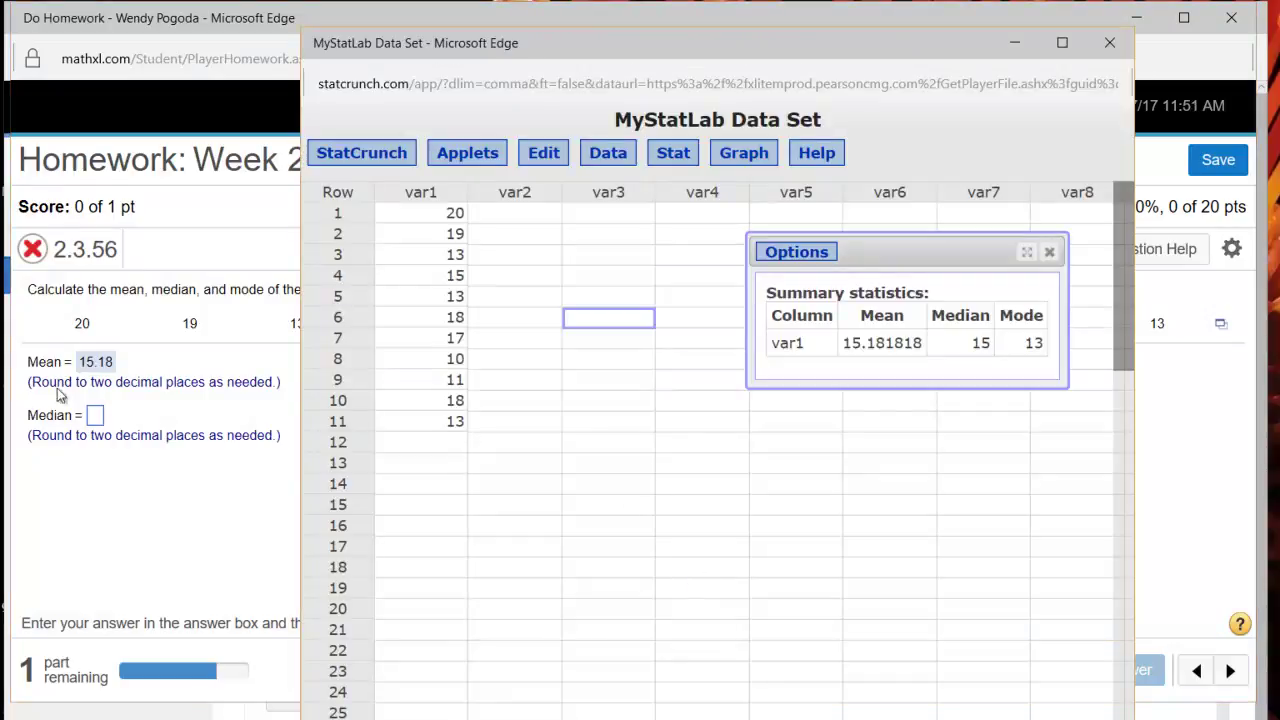
Correct the median answer to 15 and check the mean and median.
left_click(97, 416)
type("1")
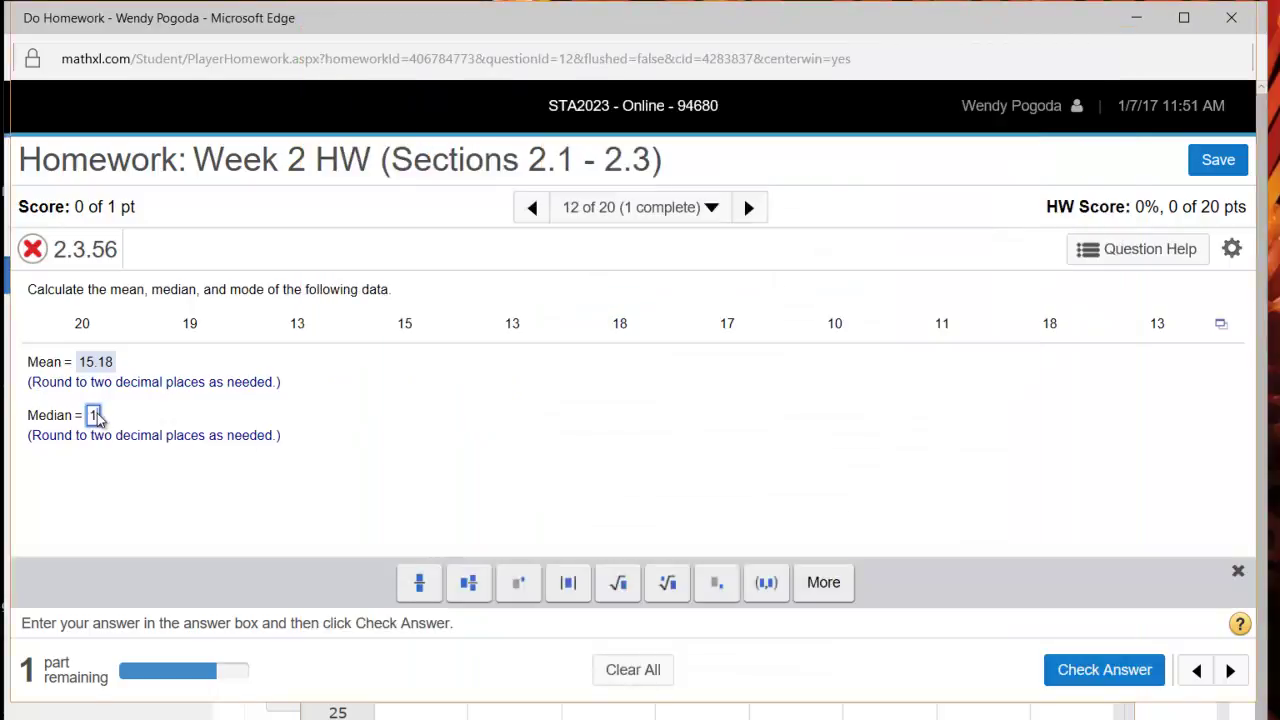
type("5")
key("Return")
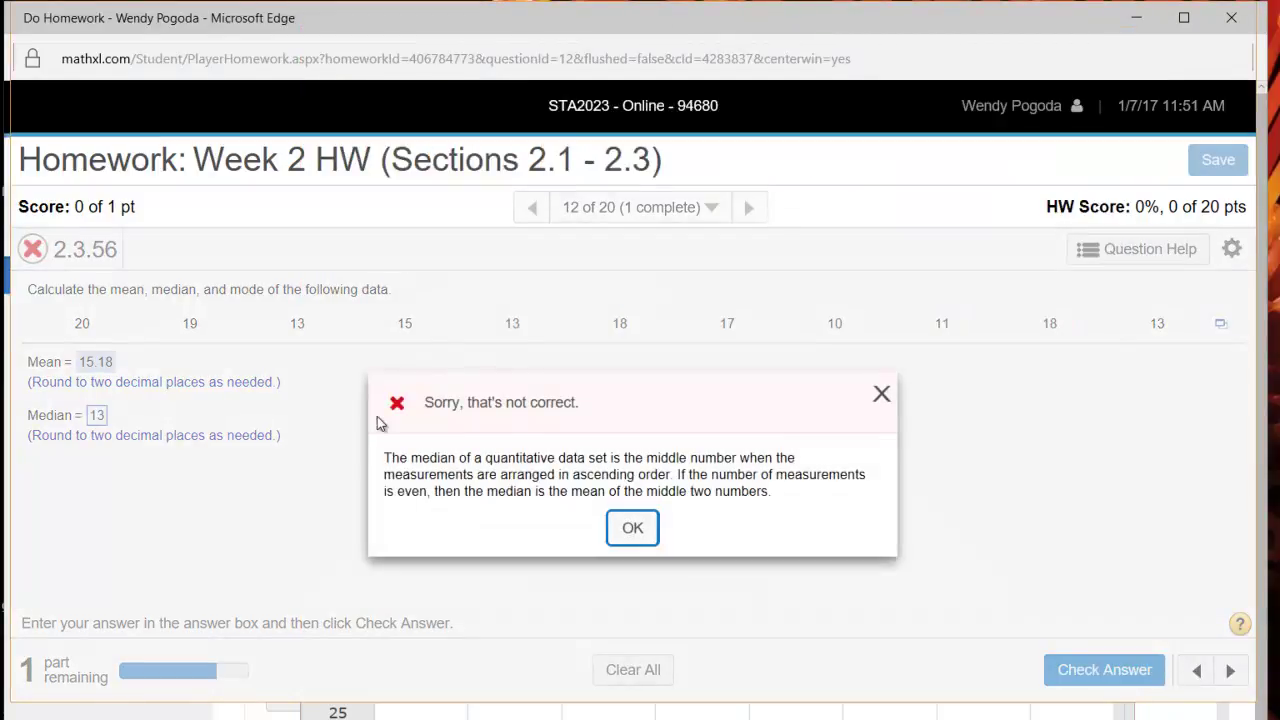
left_click(633, 530)
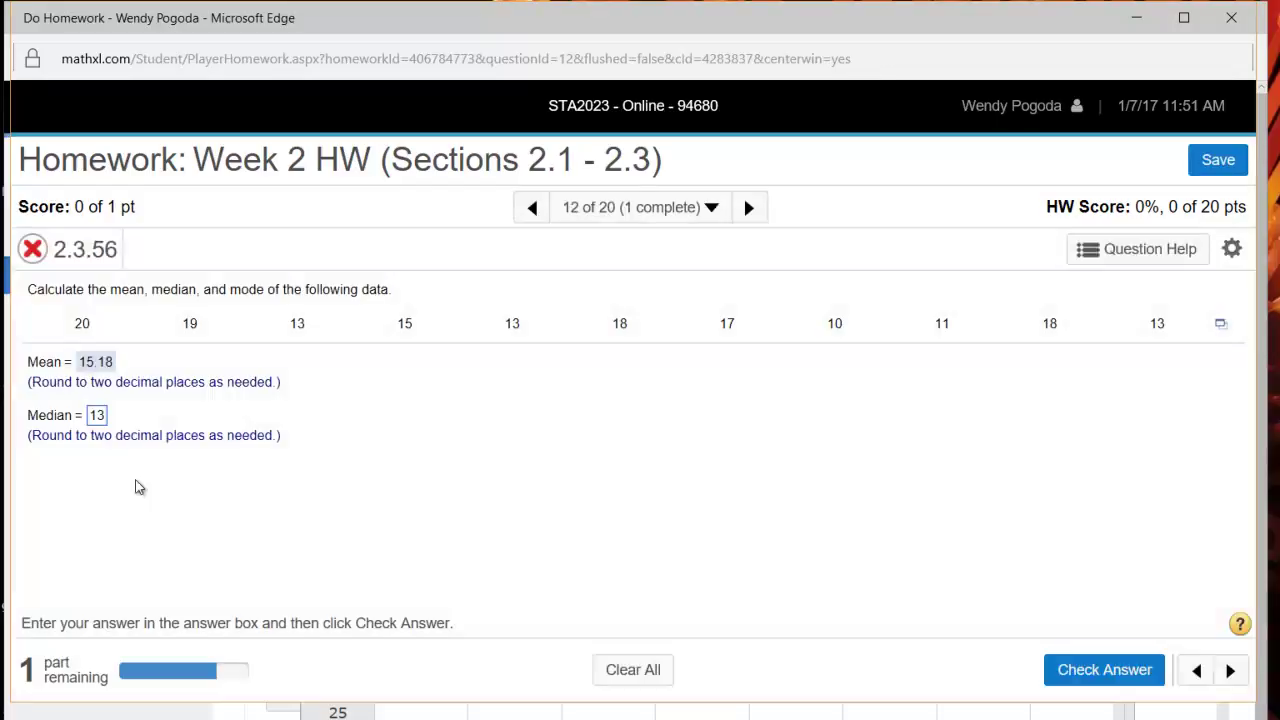
left_click(96, 415)
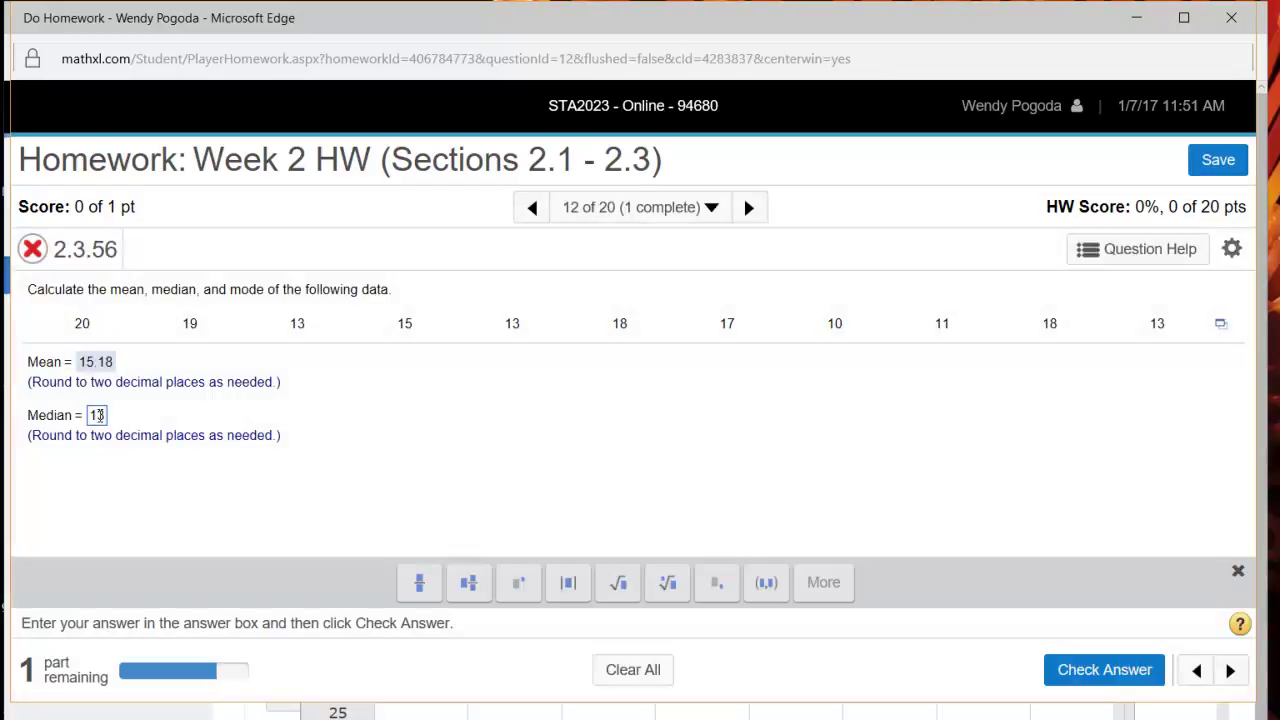
key("BackSpace")
type("5")
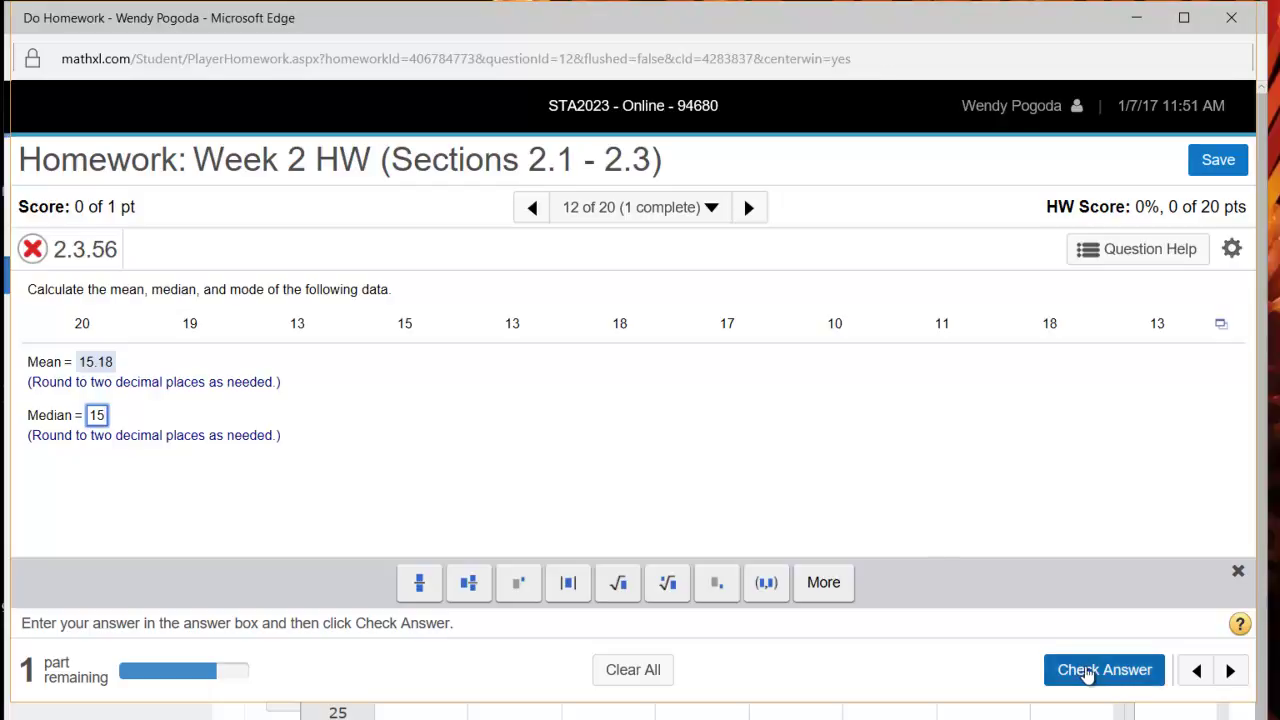
left_click(1082, 672)
left_click(640, 490)
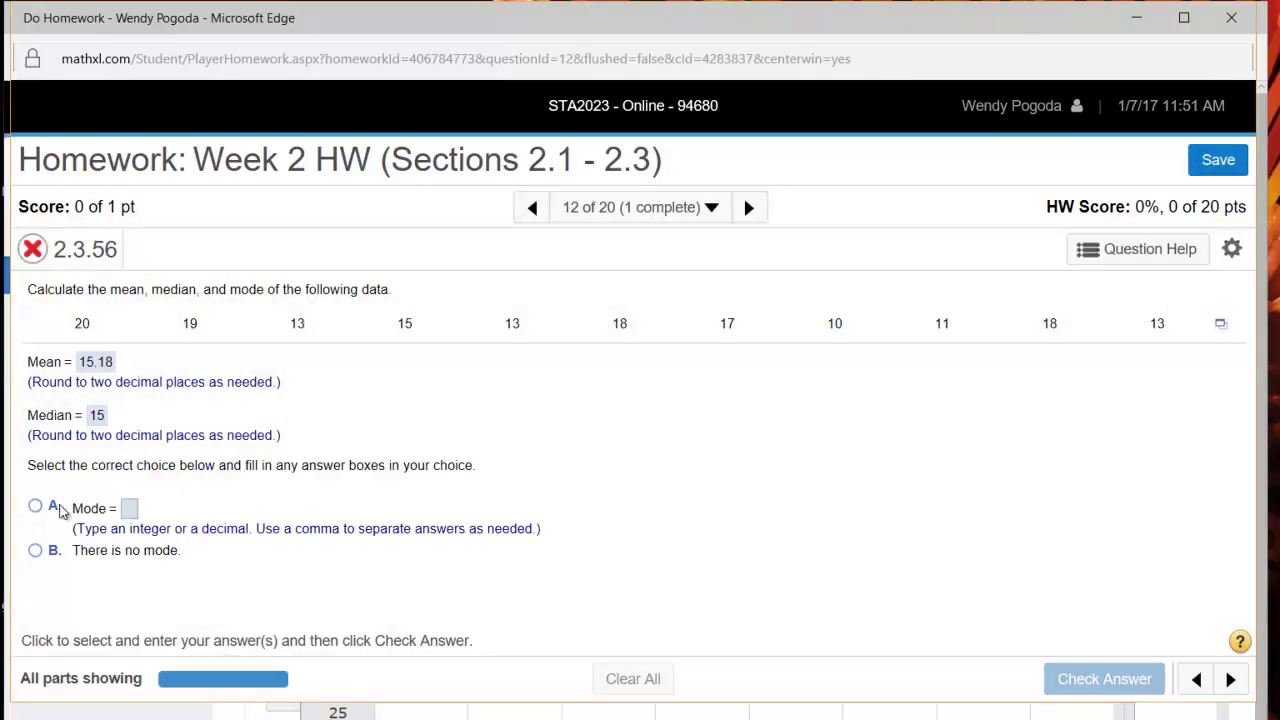
Select choice A and enter 13 as the mode, checking it correct.
left_click(35, 507)
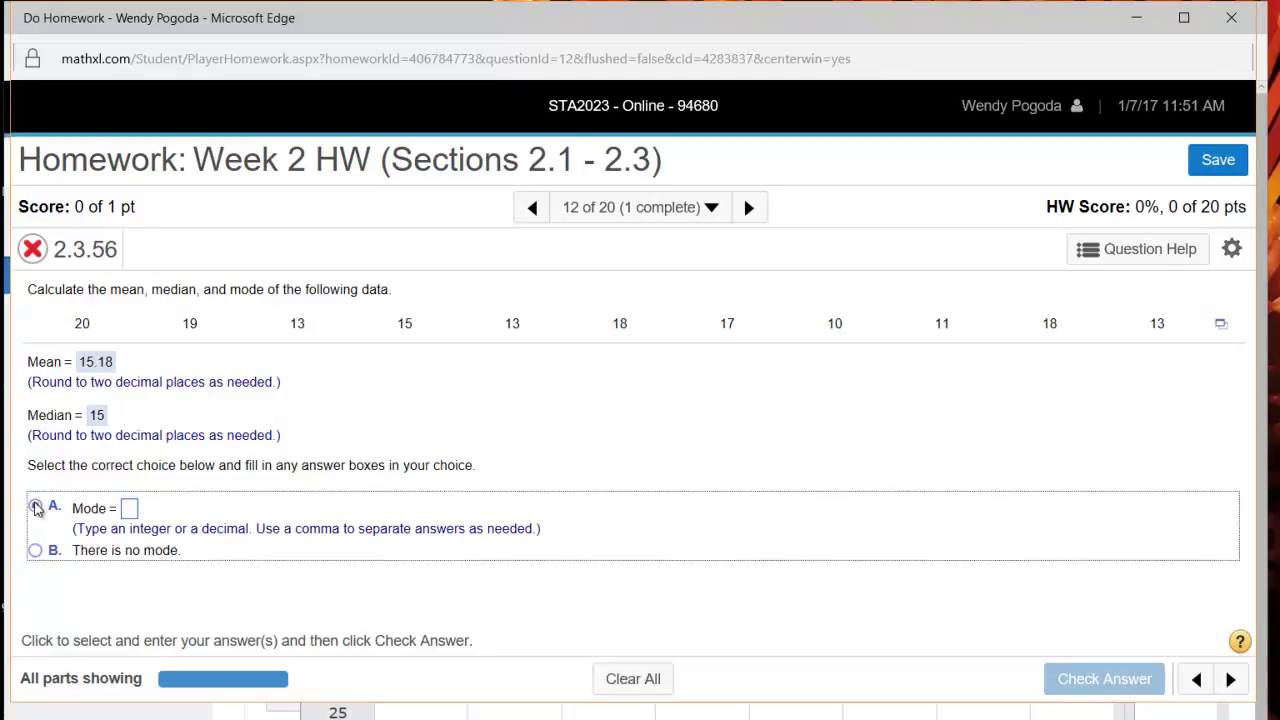
left_click(129, 508)
type("13")
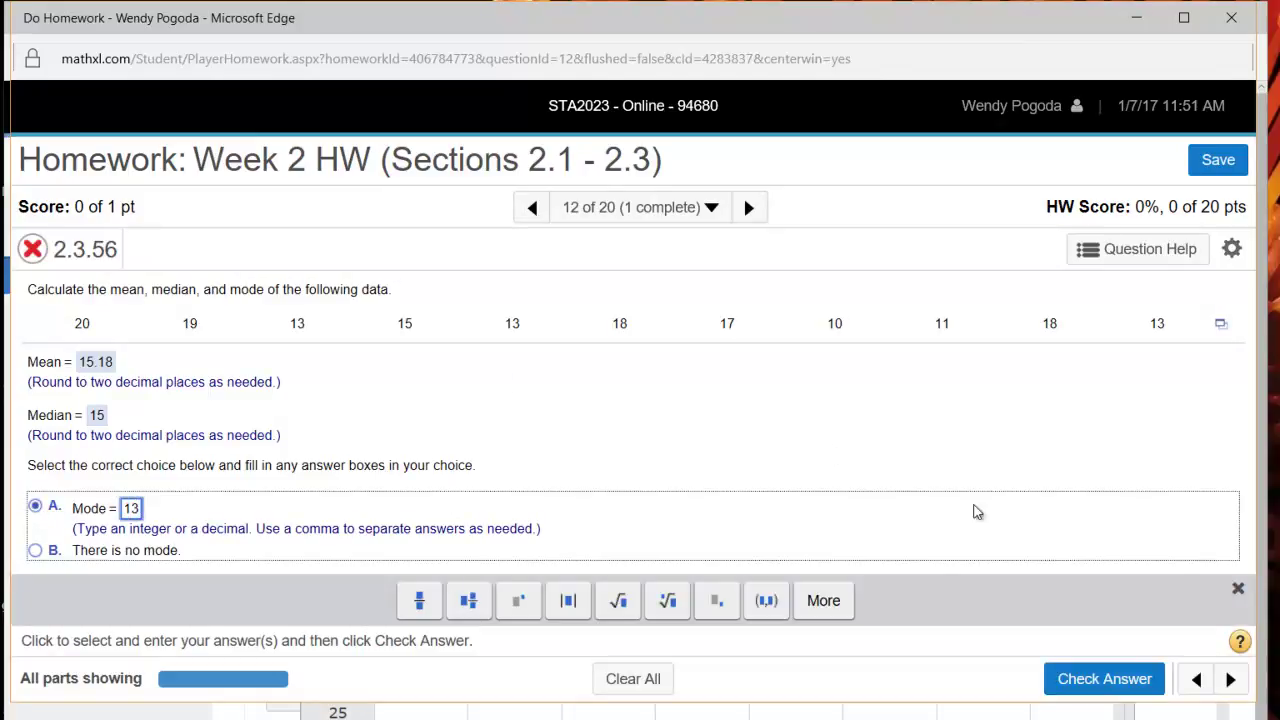
left_click(1122, 690)
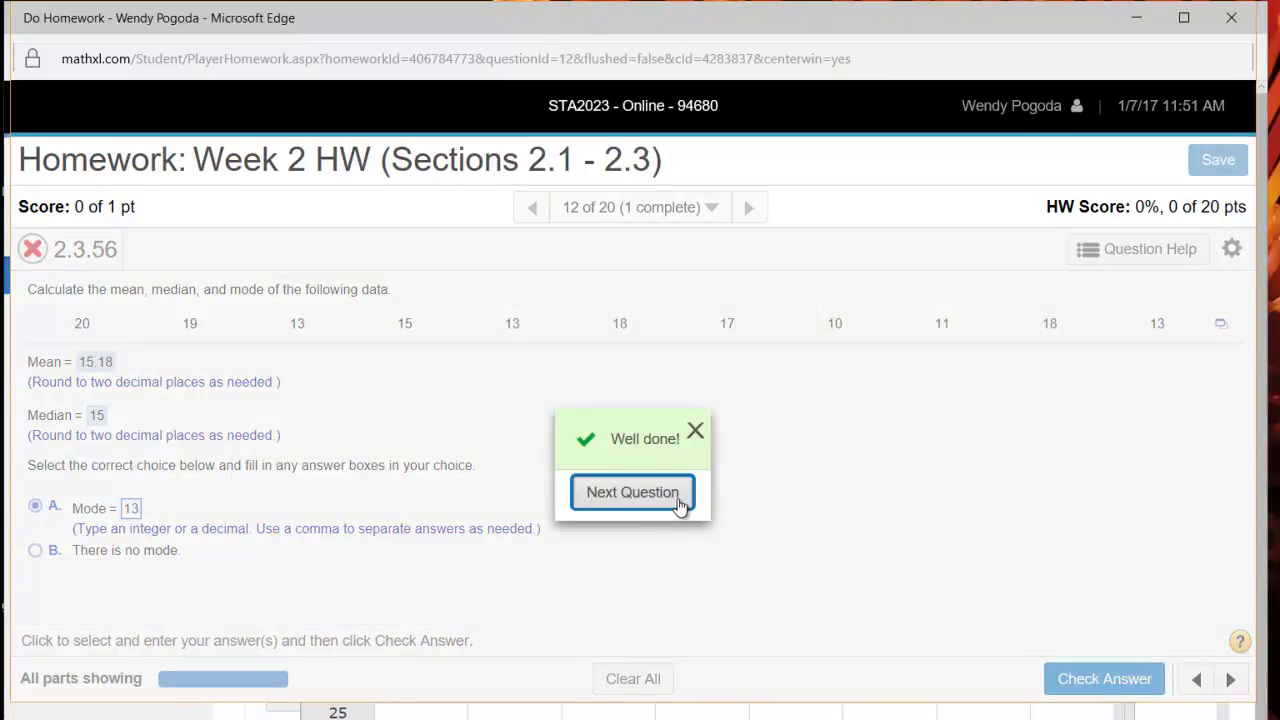
left_click(695, 436)
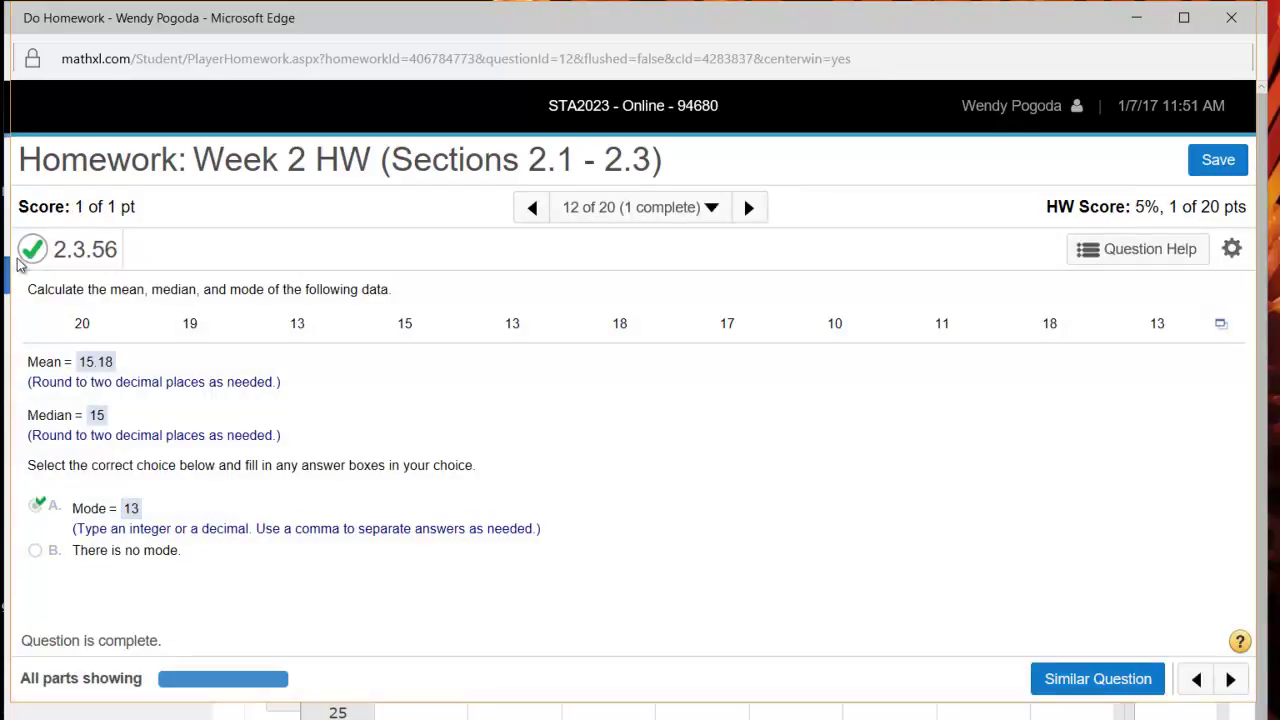
Review the Homework Overview, then save Week 2 HW and close the player.
left_click(709, 212)
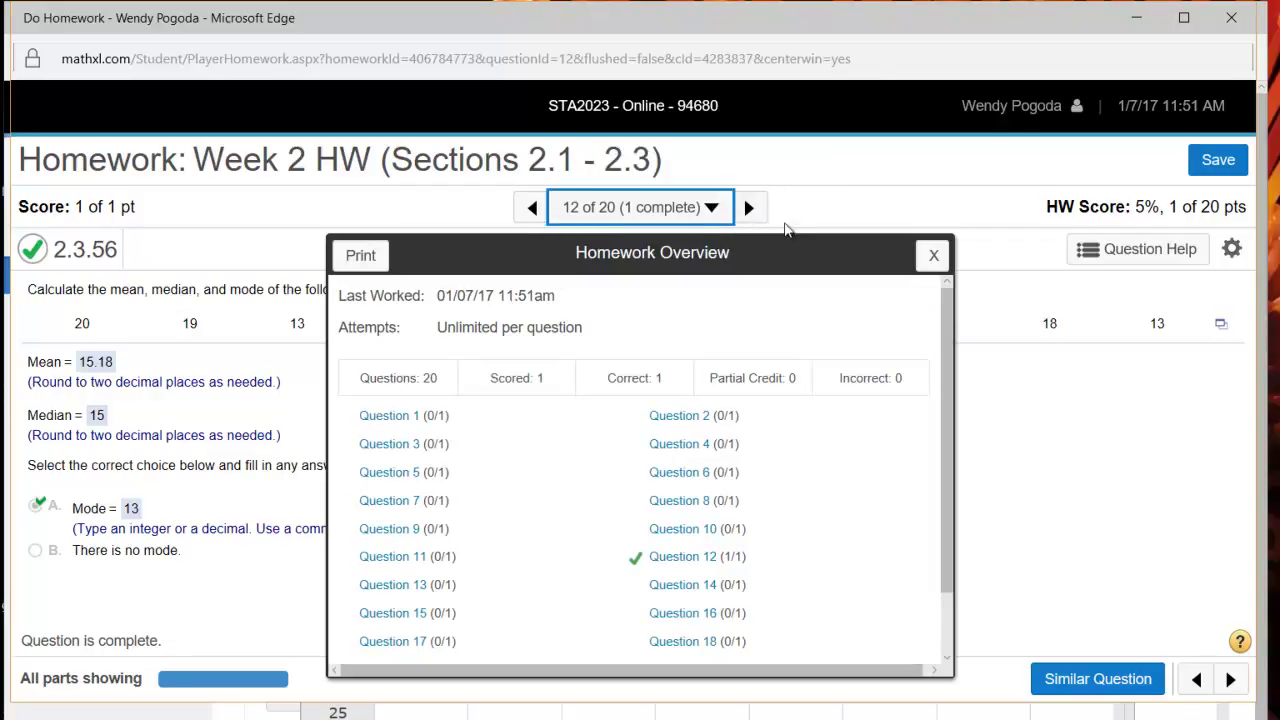
left_click(933, 259)
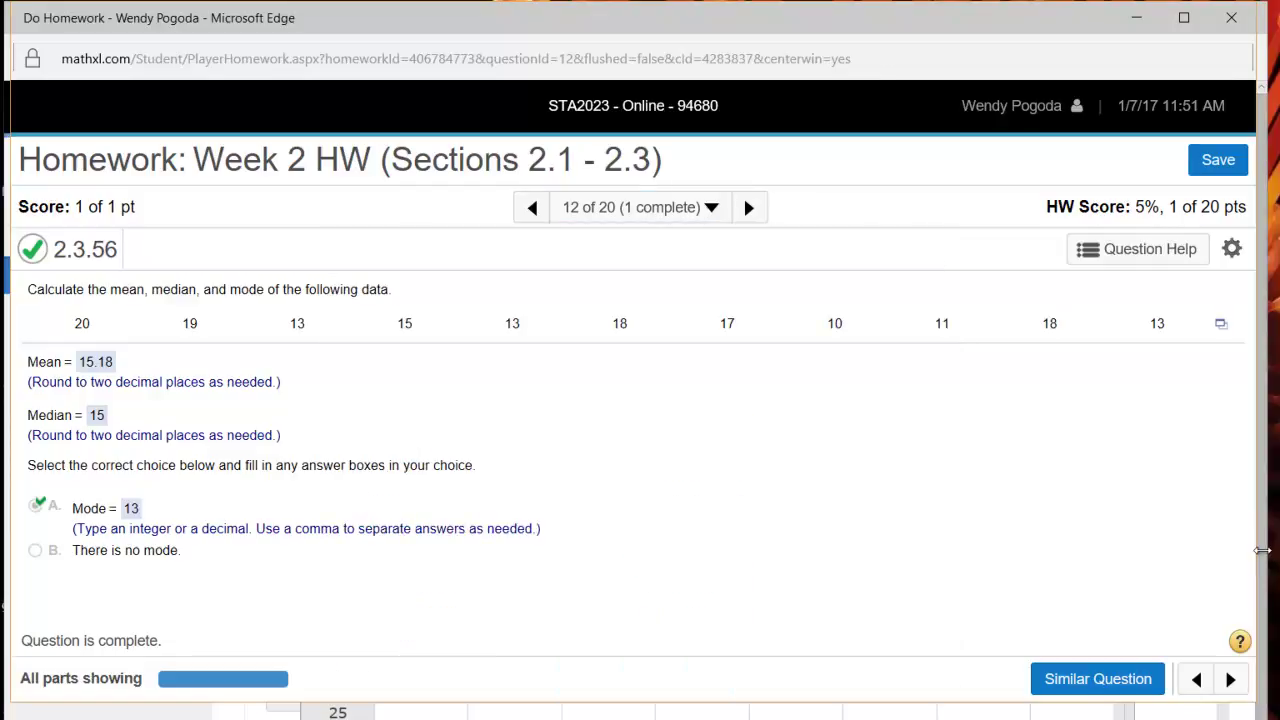
left_click_drag(1263, 551, 1264, 551)
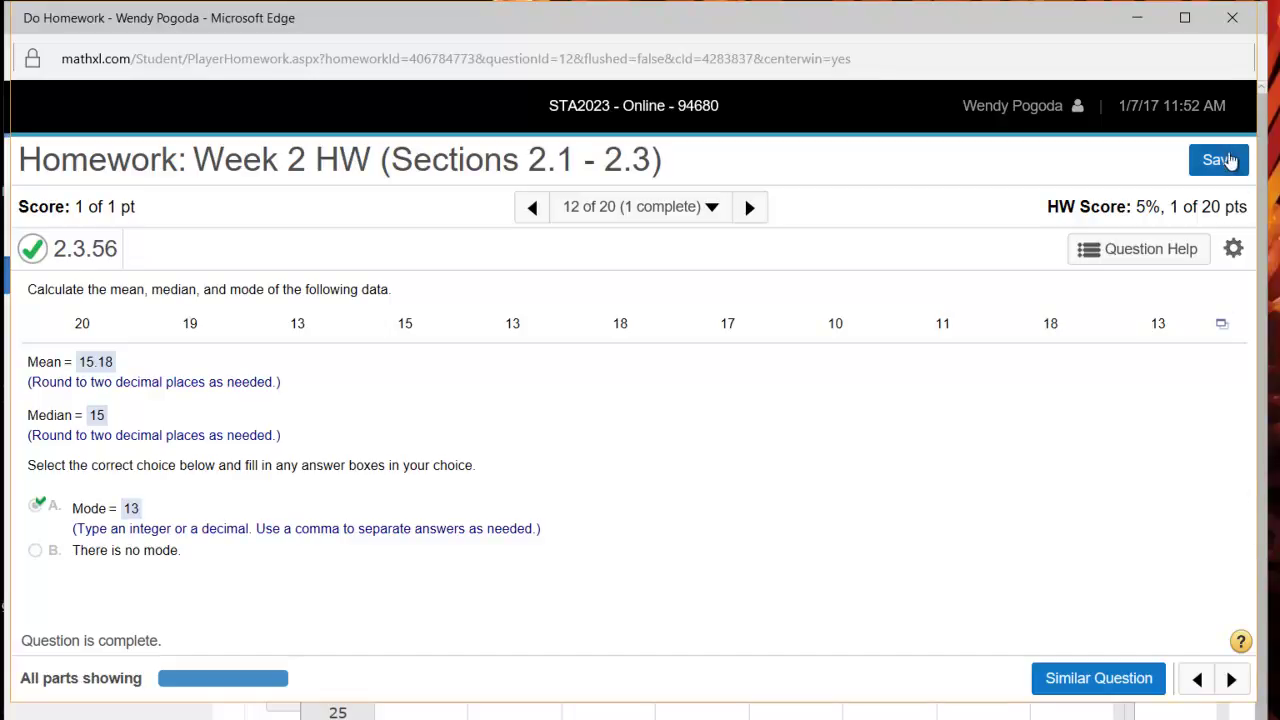
left_click(1224, 161)
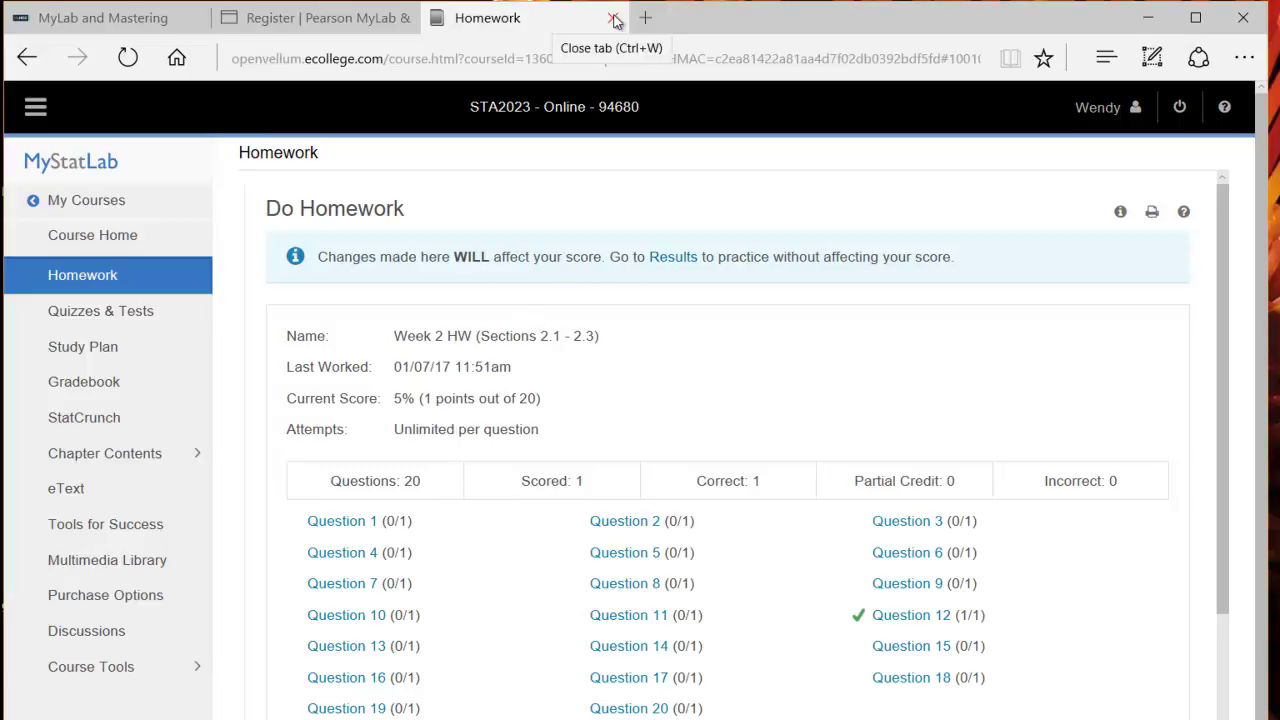
mouse_move(103, 18)
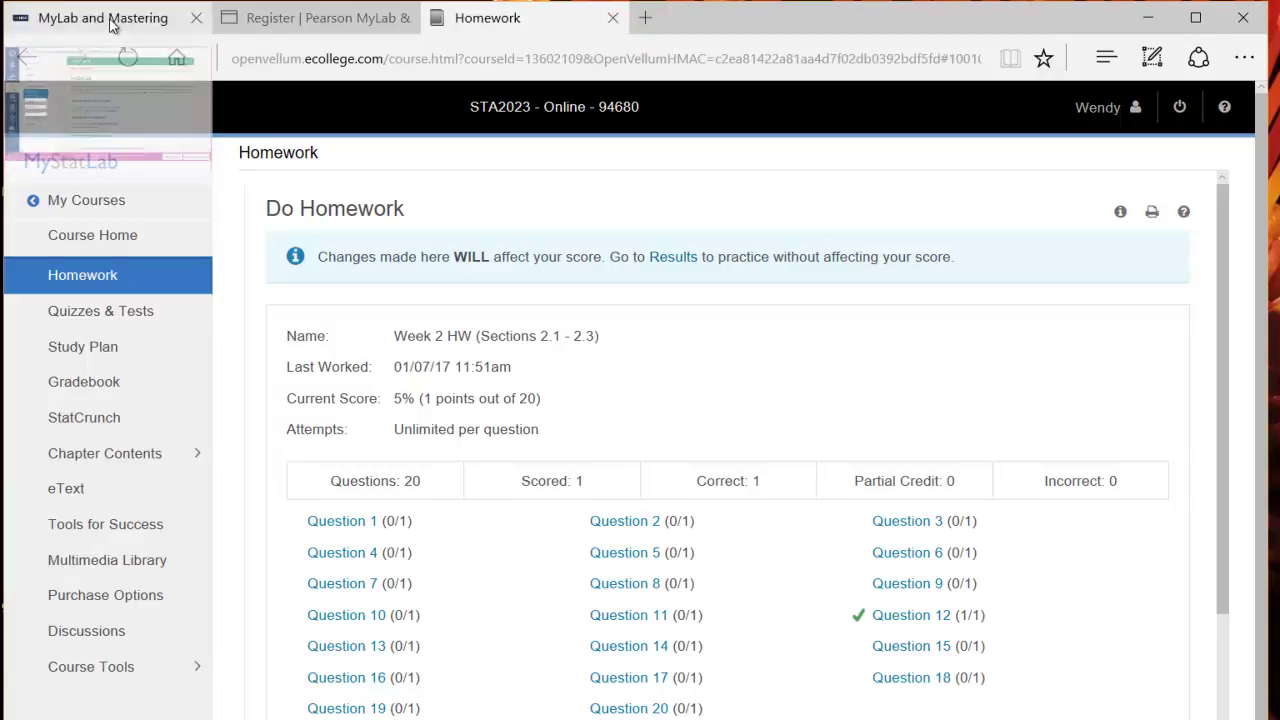
Switch back to the Canvas tab and open the Elem Stats Course Syllabus.
left_click(112, 26)
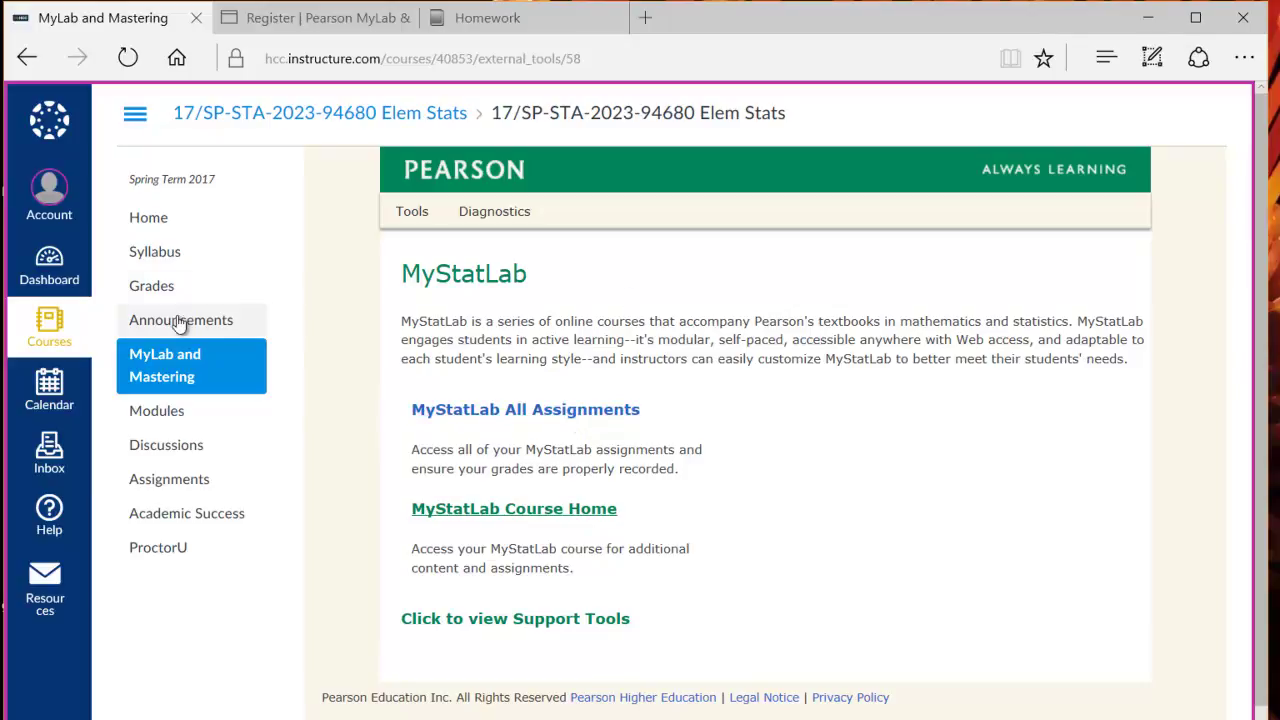
left_click(147, 258)
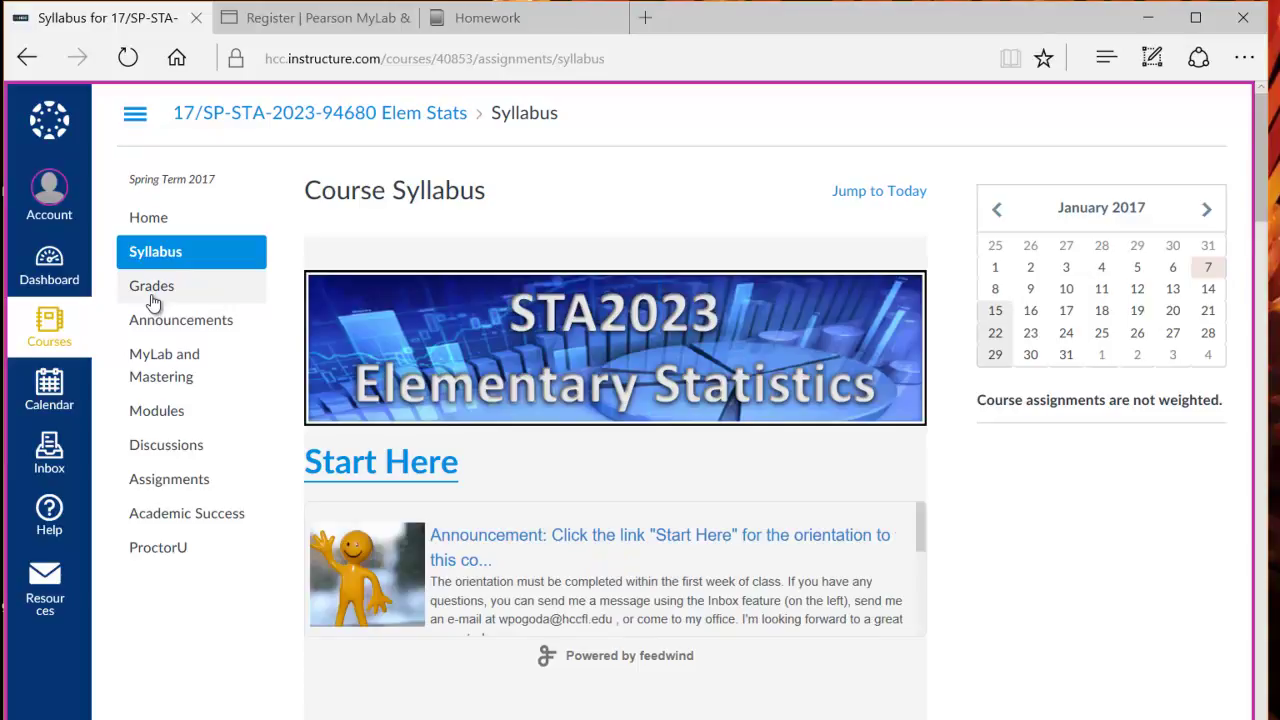
Open the Elem Stats Grades page and scroll through every listed assignment.
left_click(152, 296)
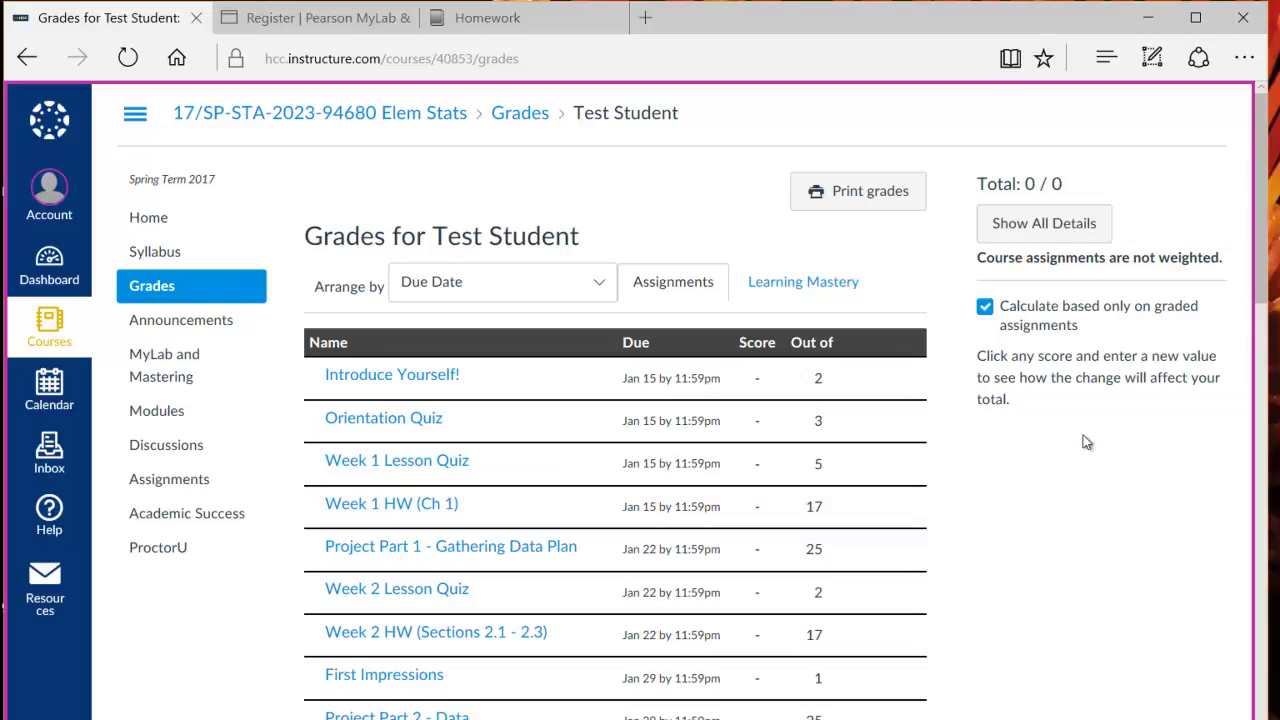
scroll(1262, 289, "down", 1)
left_click_drag(1262, 289, 1265, 400)
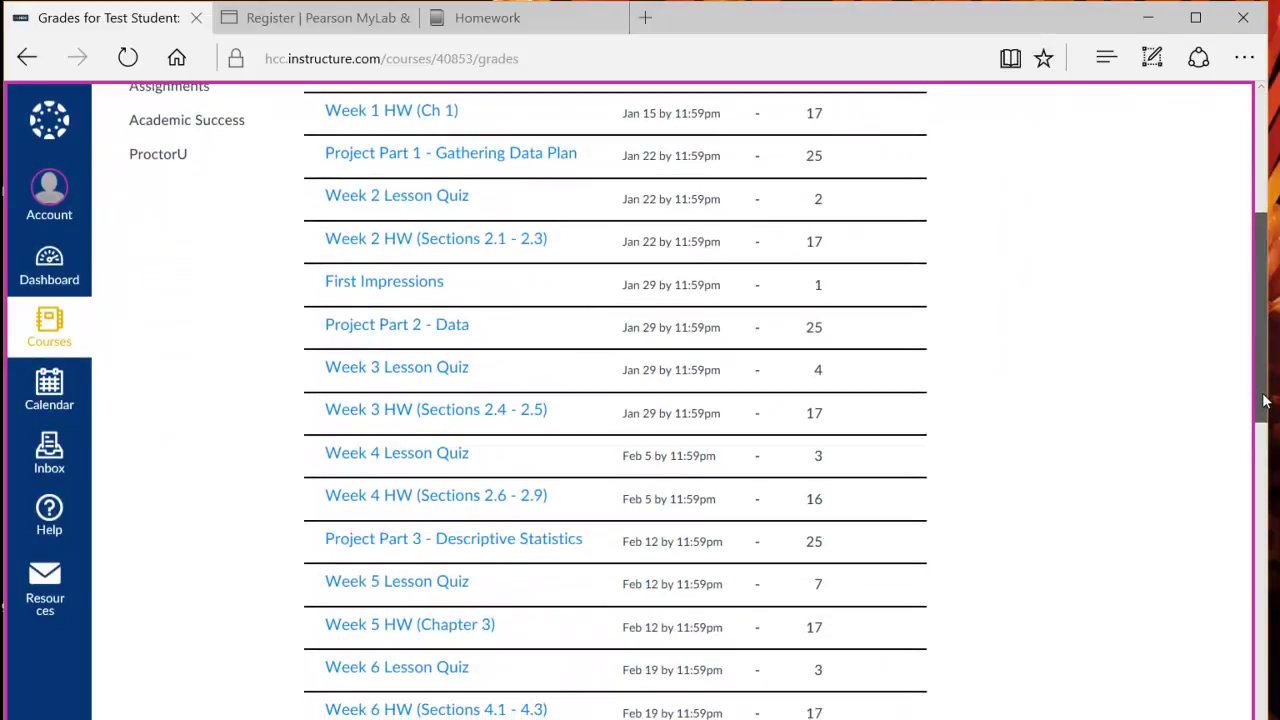
mouse_move(1263, 400)
left_mouse_down()
mouse_move(1272, 535)
mouse_move(1240, 265)
left_mouse_up()
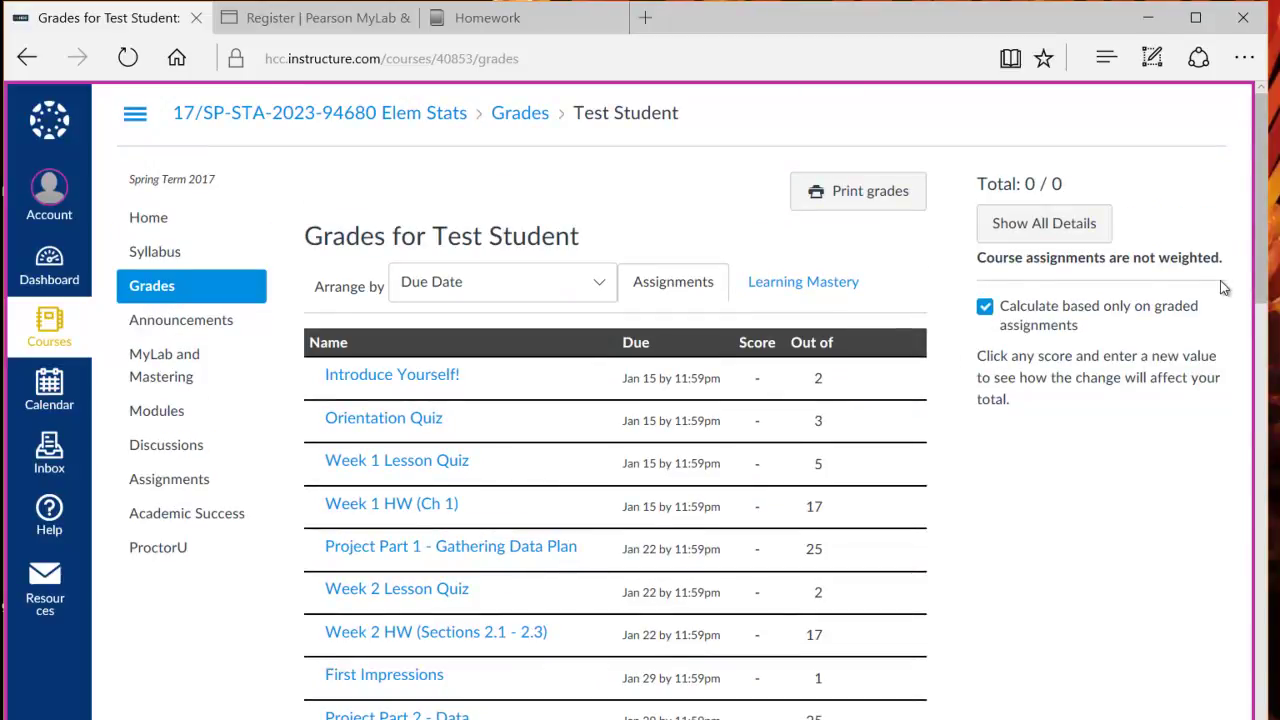
left_click_drag(1260, 284, 1262, 715)
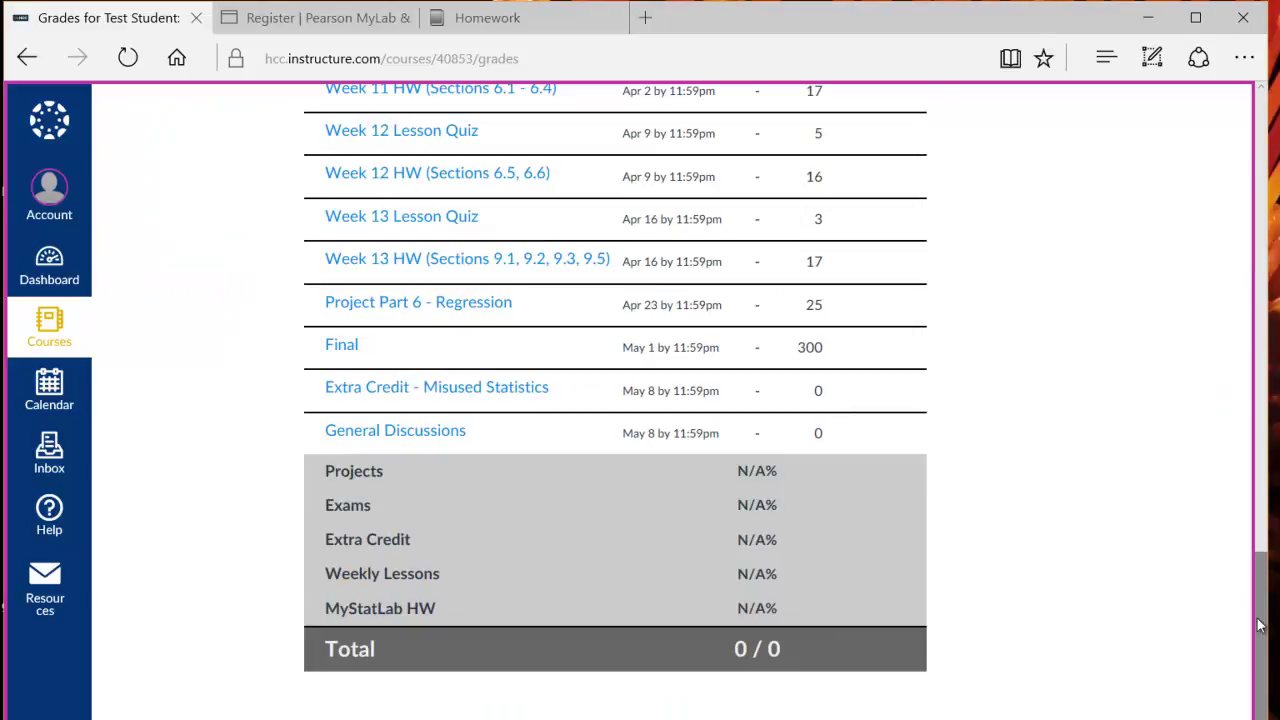
left_click_drag(1262, 625, 1187, 160)
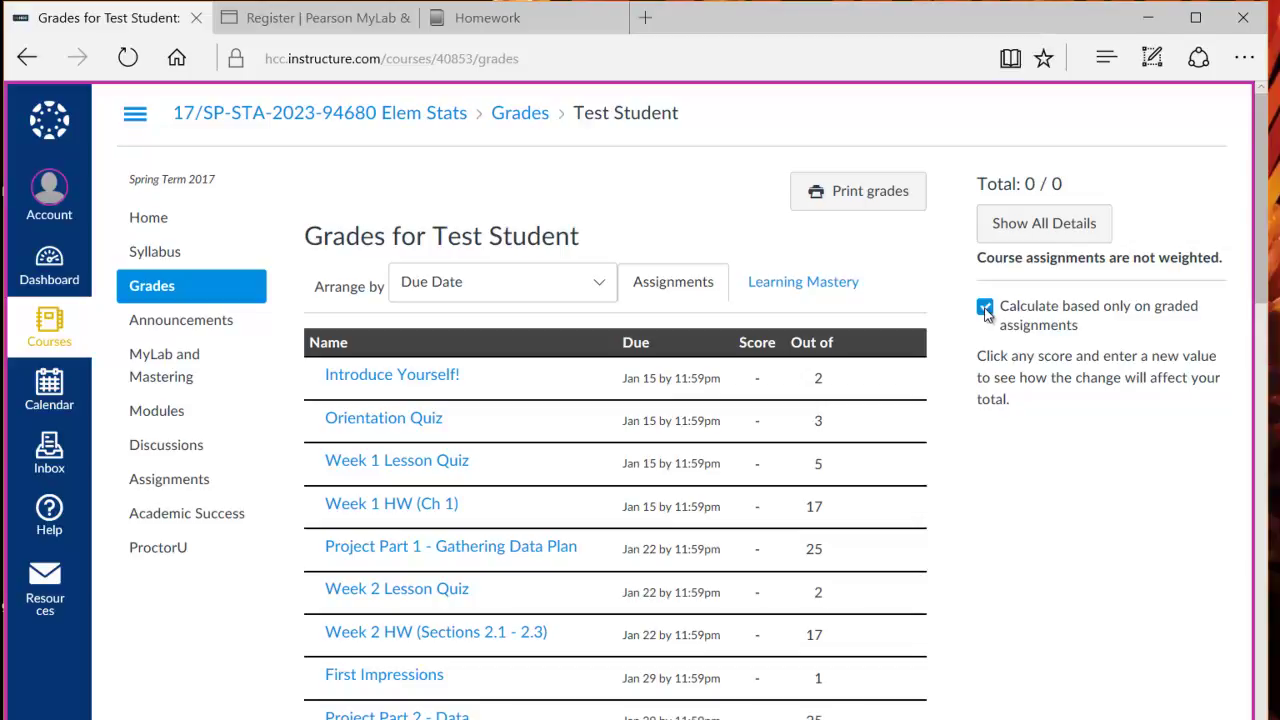
left_click(985, 308)
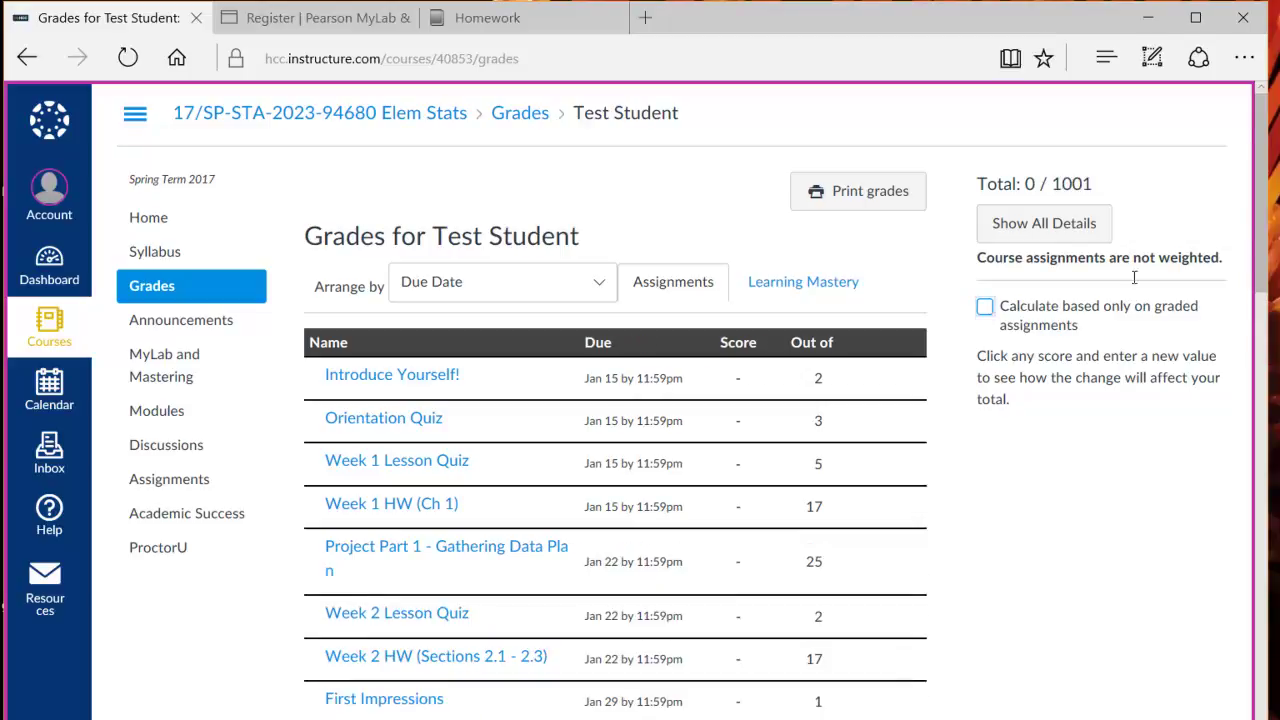
left_click_drag(1262, 246, 1224, 718)
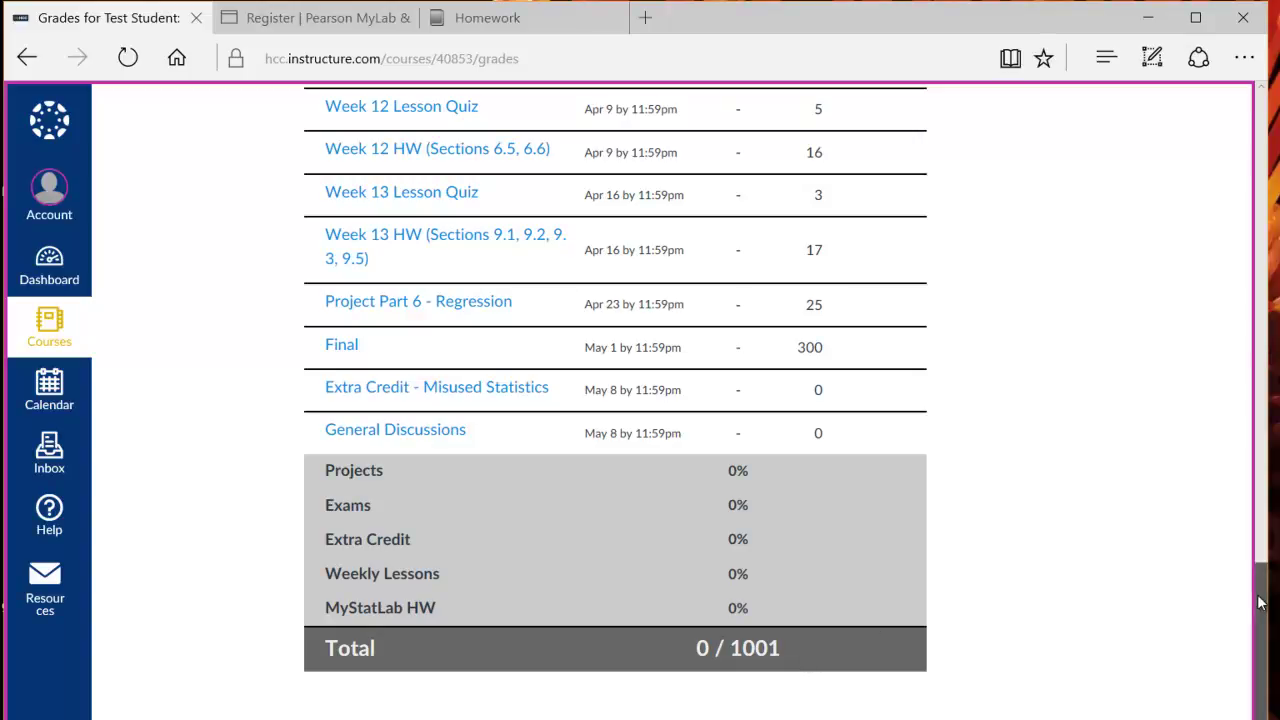
left_click_drag(1261, 602, 1203, 114)
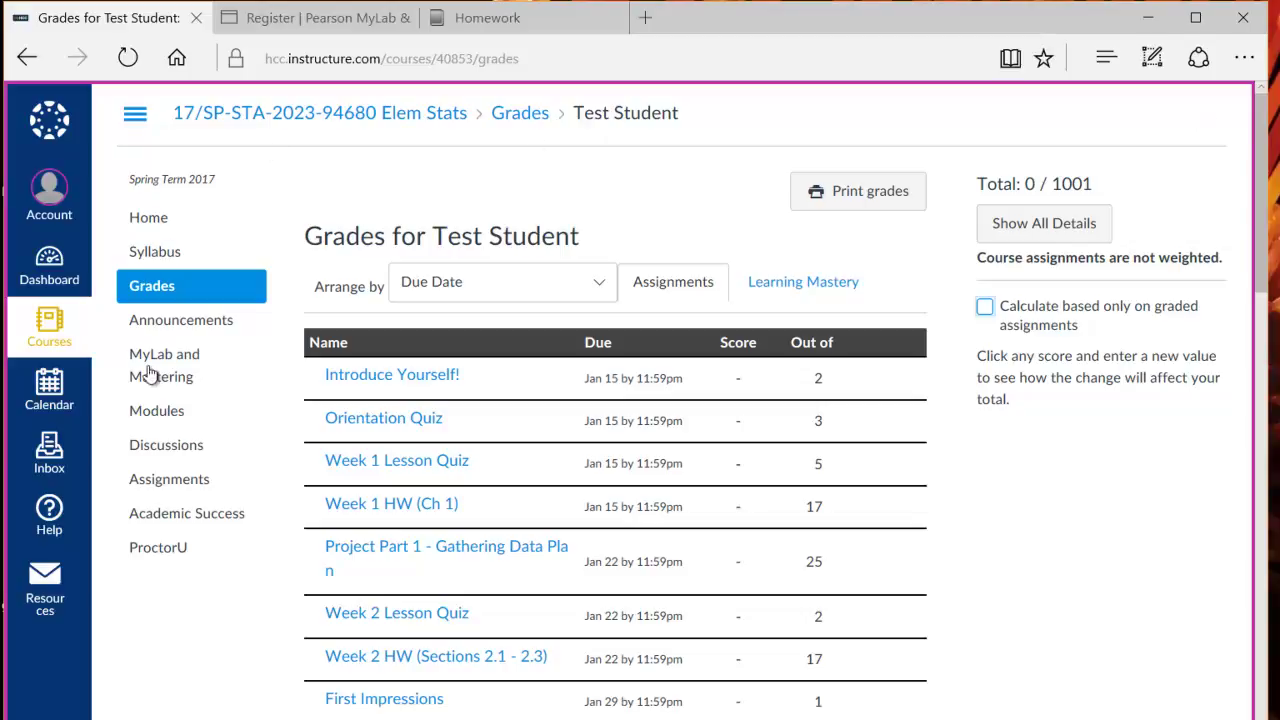
Open the Discussions page with the Extra Credit, General and Introduce Yourself! threads.
left_click(163, 446)
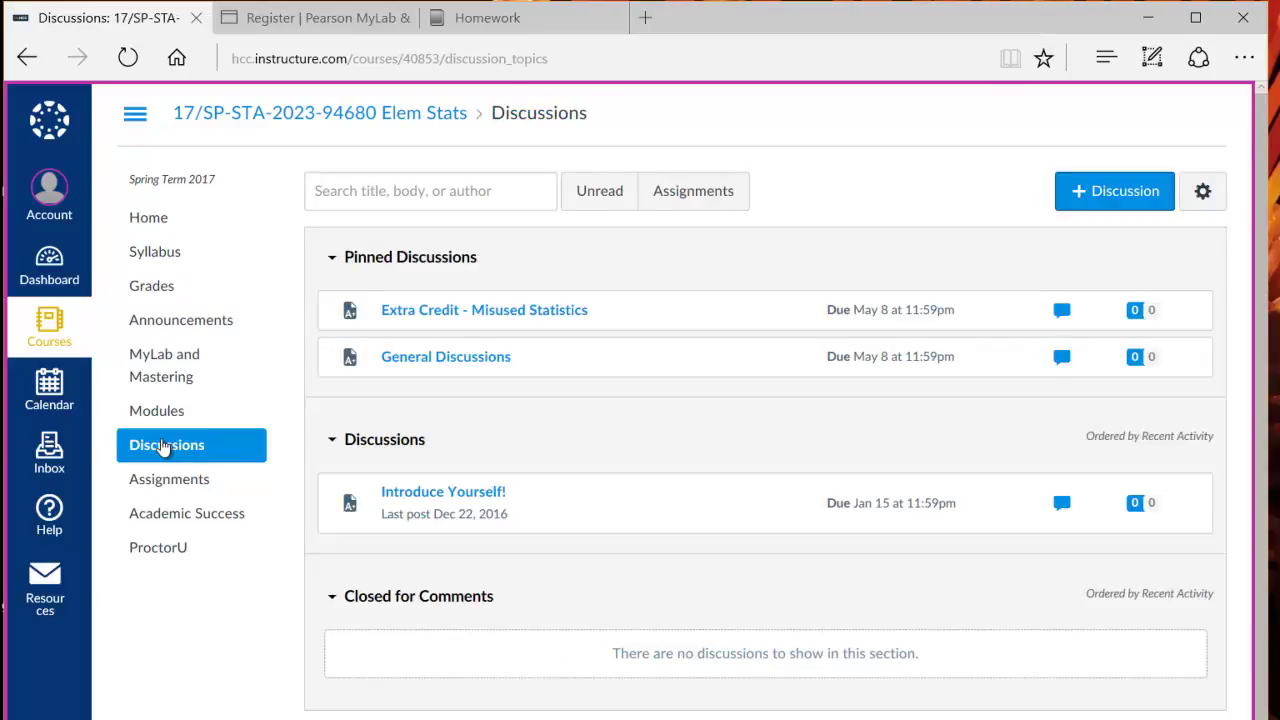